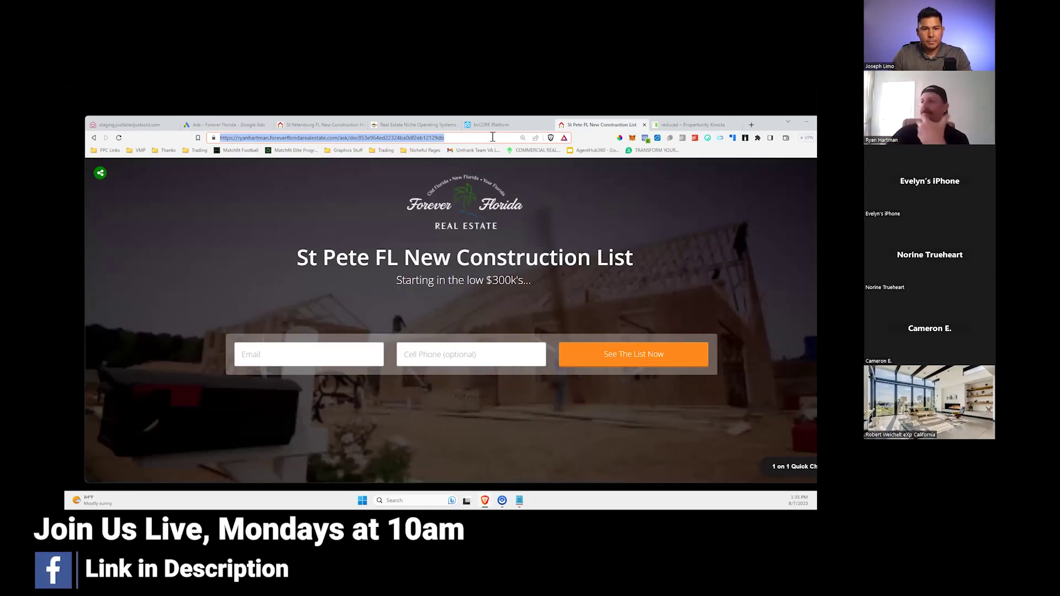
- Return to the kvCORE tab and open Smart Campaigns from the Marketing menu
key(ctrl+shift+Tab)
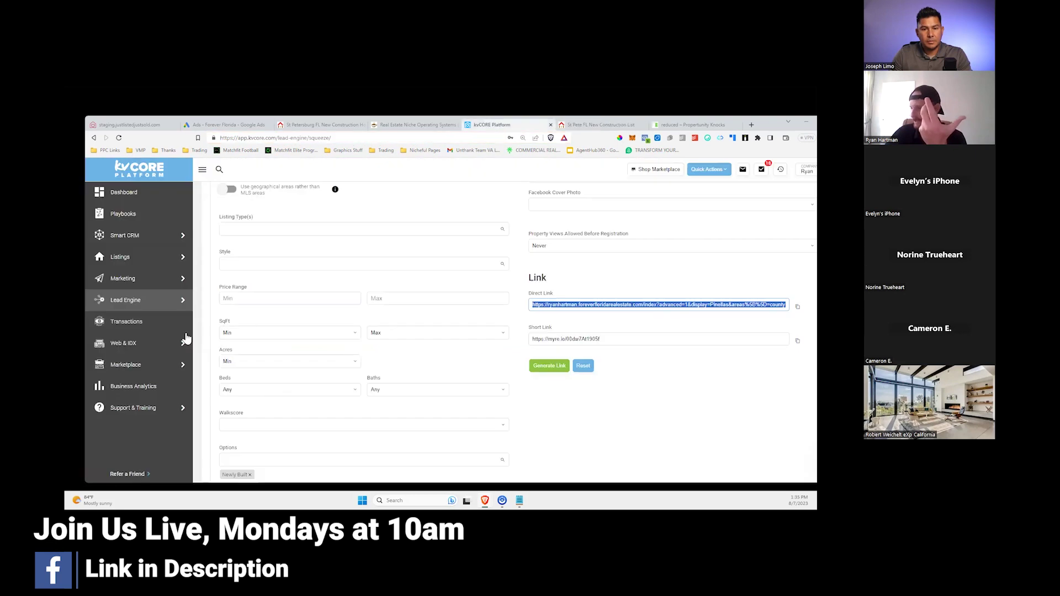
scroll(115, 367, up, 4)
mouse_move(114, 367)
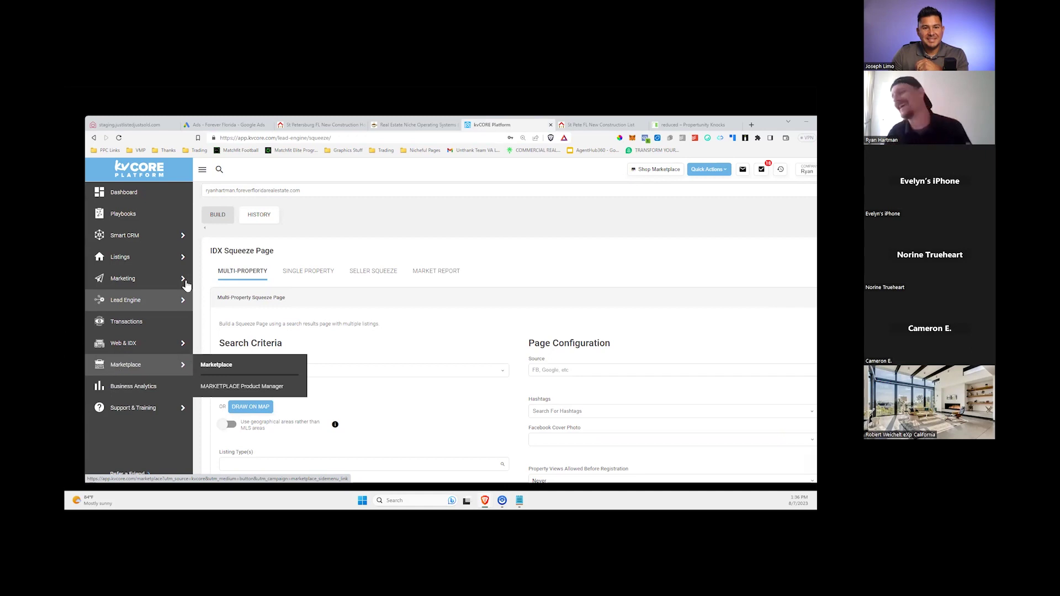
mouse_move(140, 287)
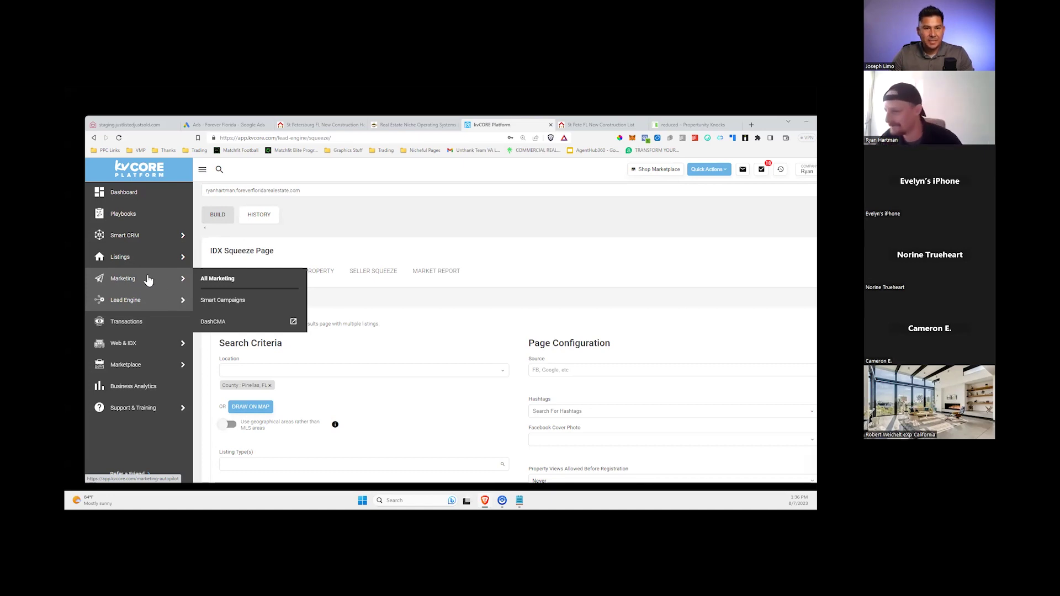
click(229, 302)
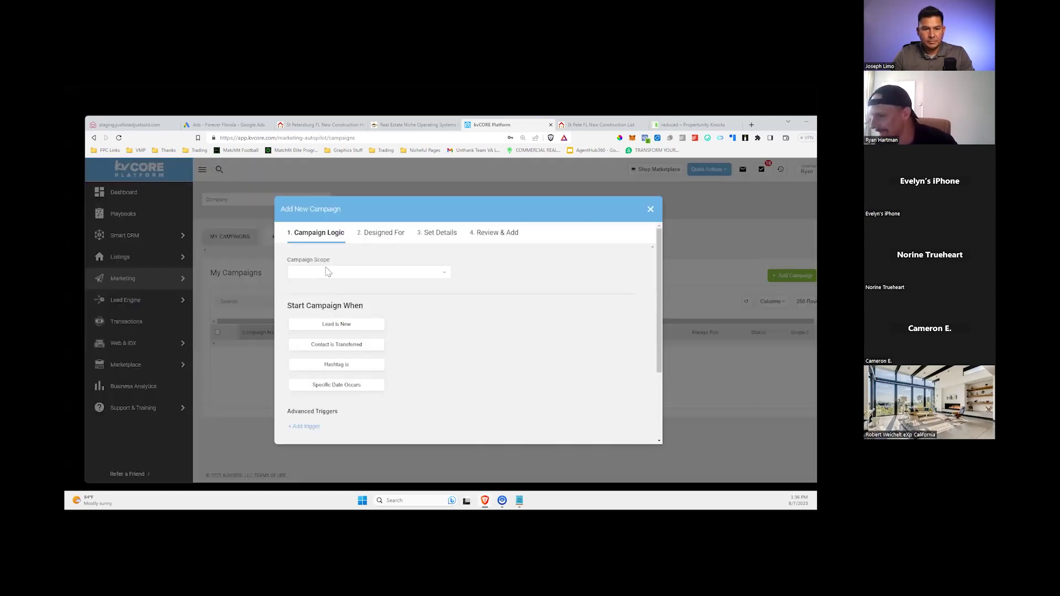
- Scope the new campaign to the agent's own account
click(325, 272)
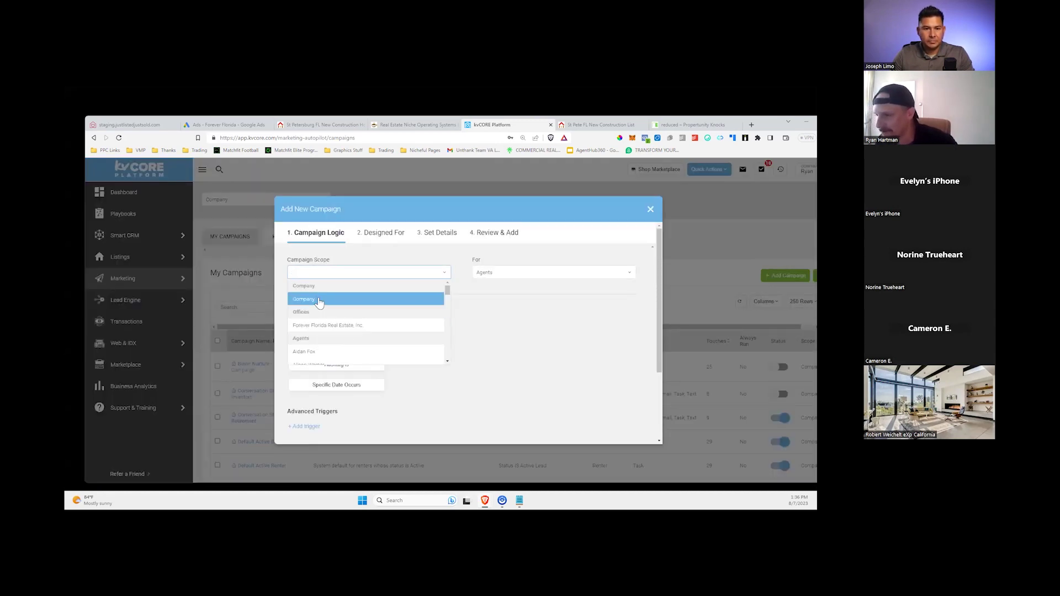
click(326, 271)
click(326, 272)
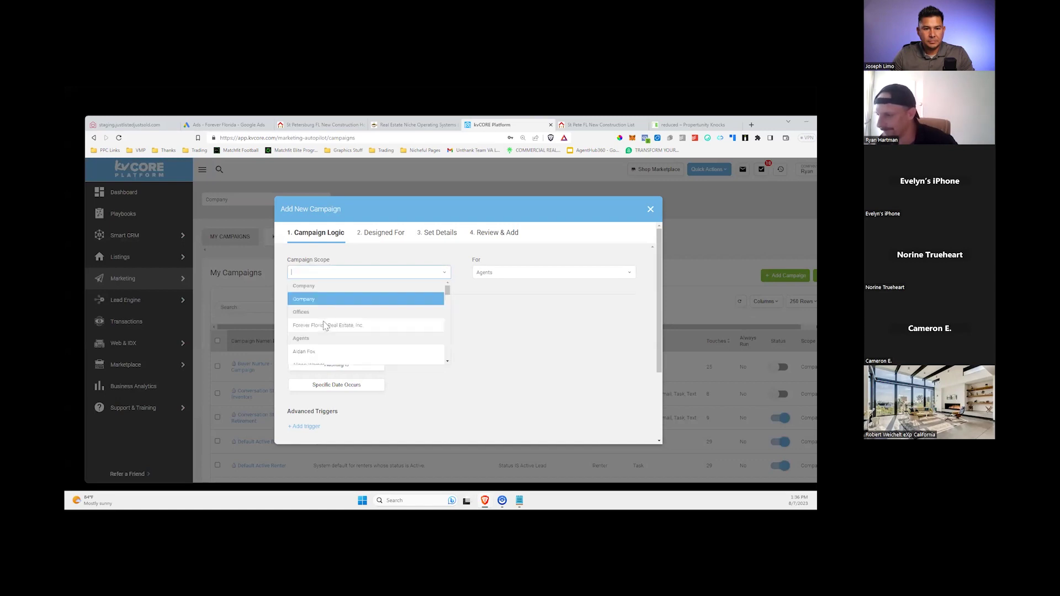
scroll(324, 326, down, 4)
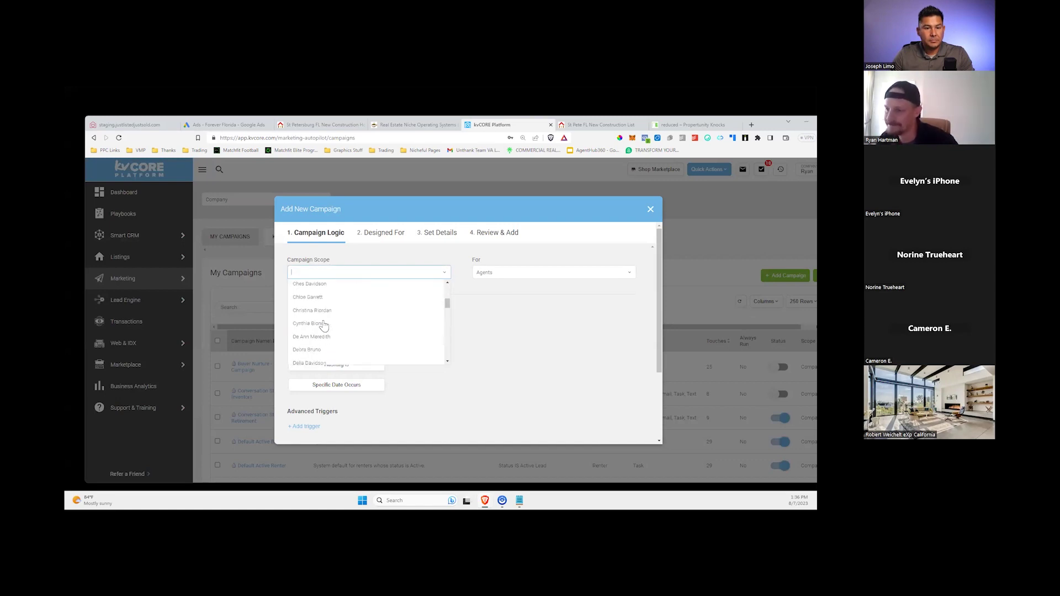
scroll(323, 325, down, 10)
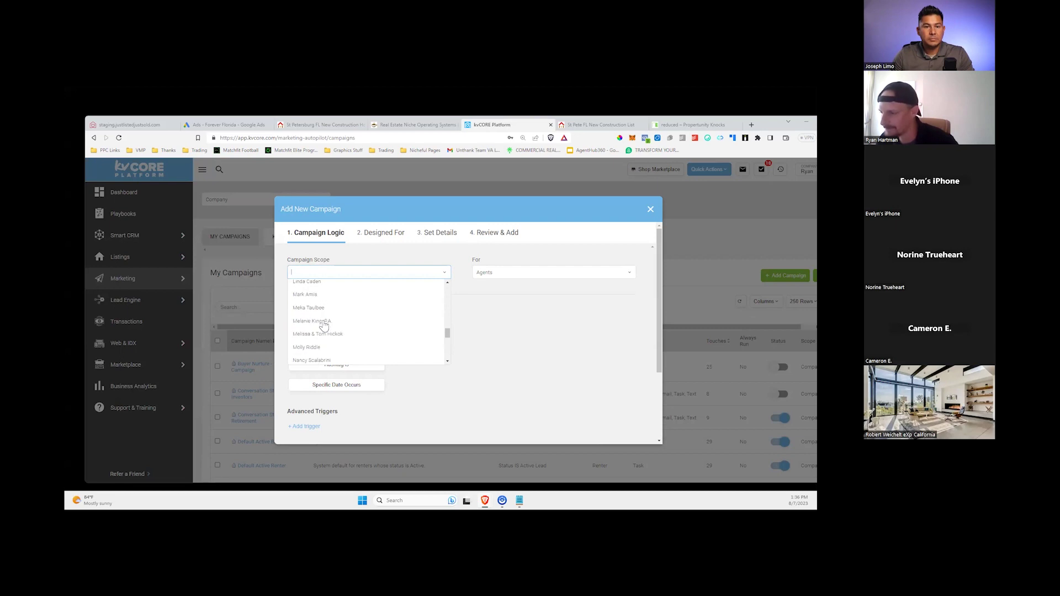
scroll(324, 326, up, 14)
click(337, 330)
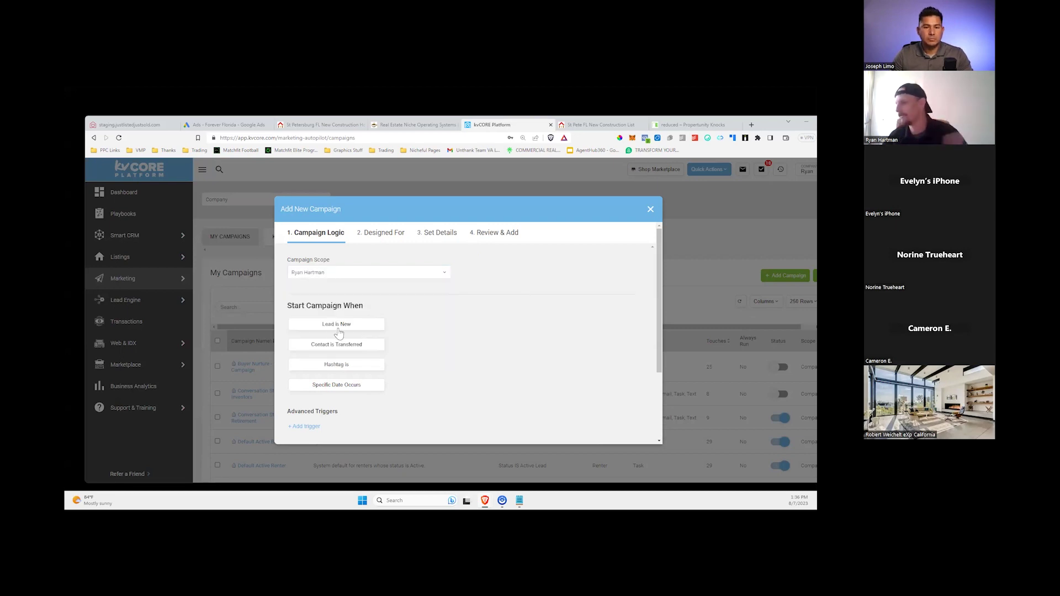
- Make hashtag #newconstructionx the campaign trigger and advance to the audience step
click(334, 365)
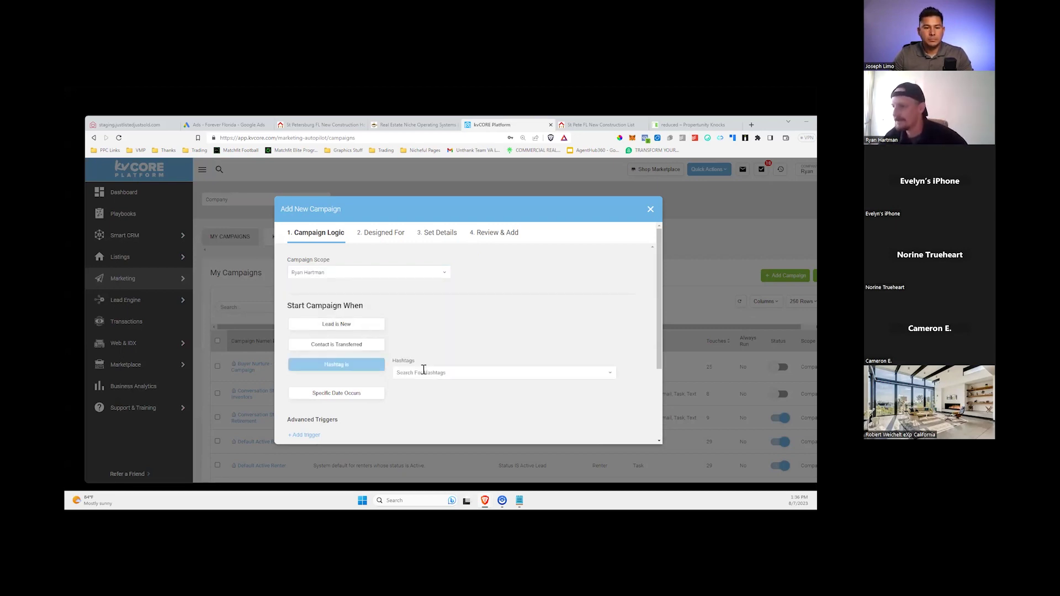
click(424, 371)
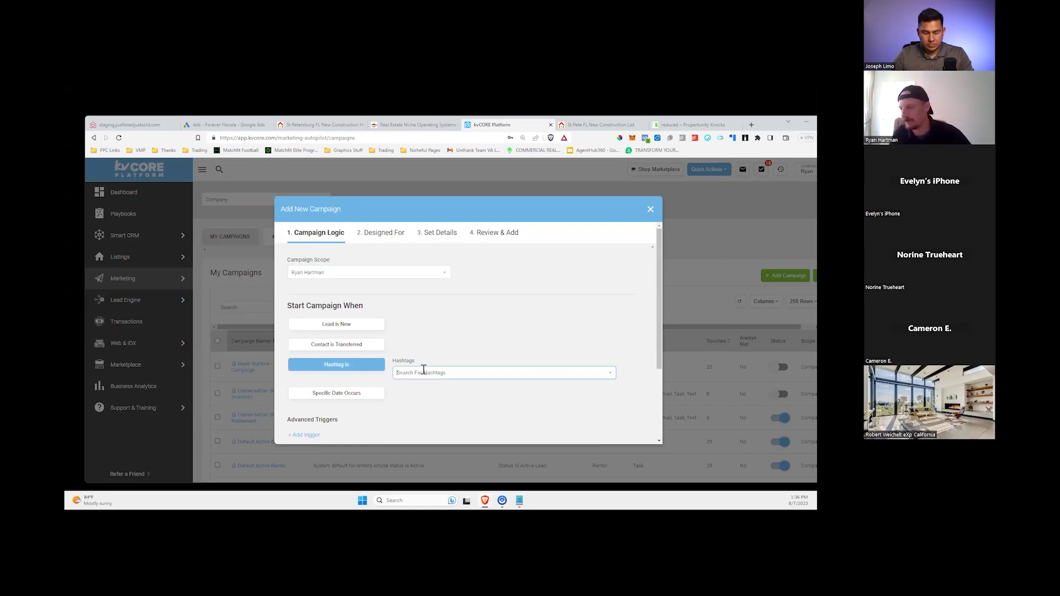
text(newconstruction)
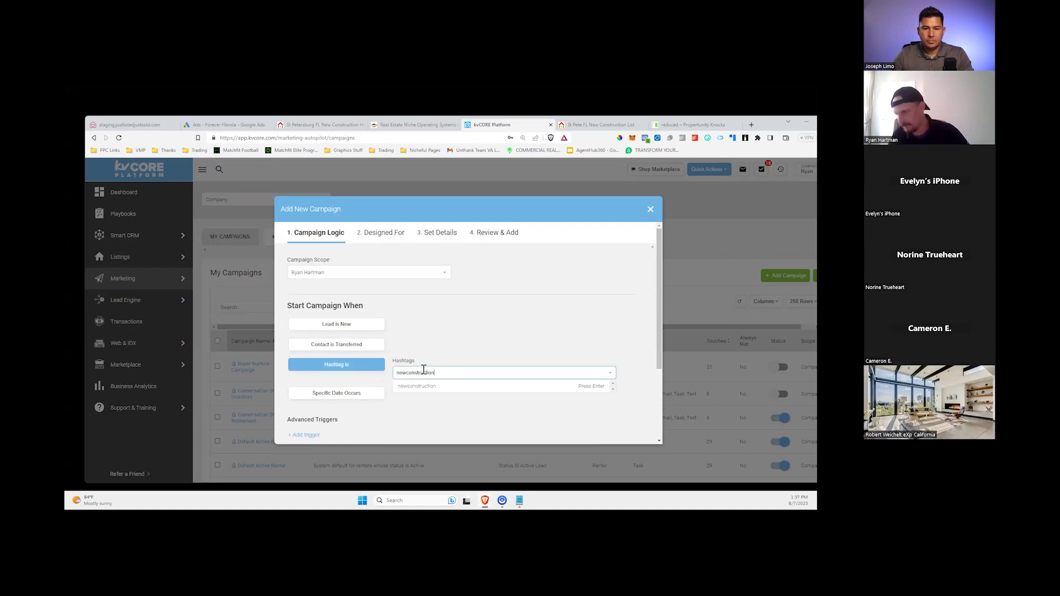
text(x)
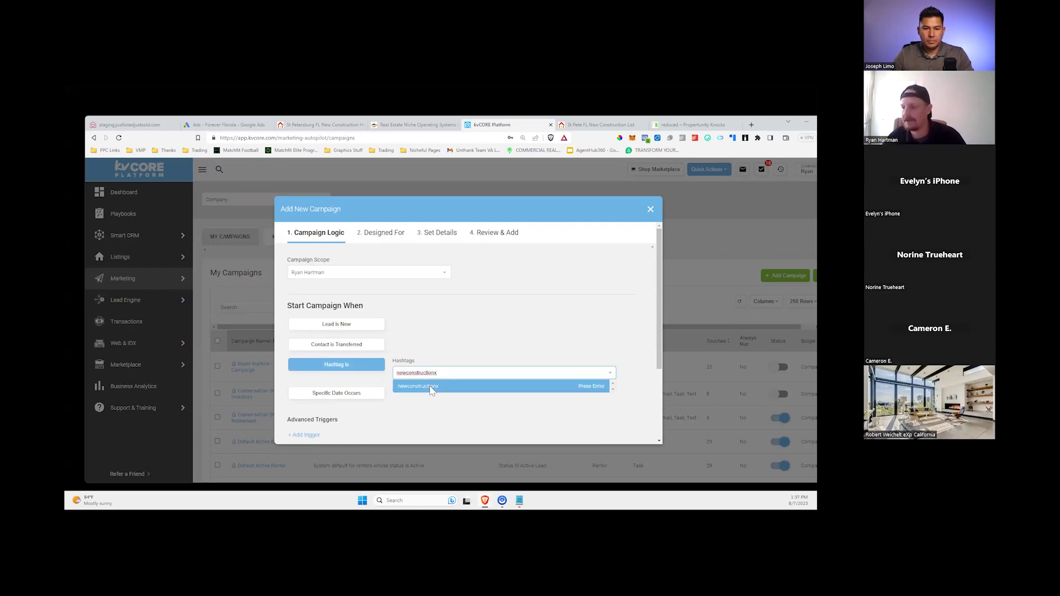
click(437, 385)
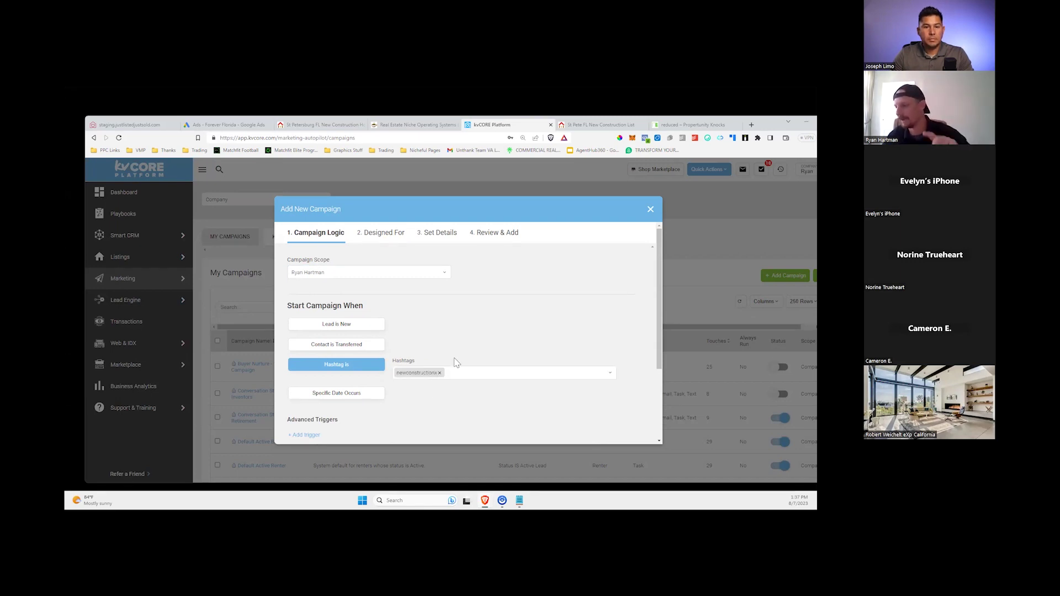
scroll(455, 362, down, 2)
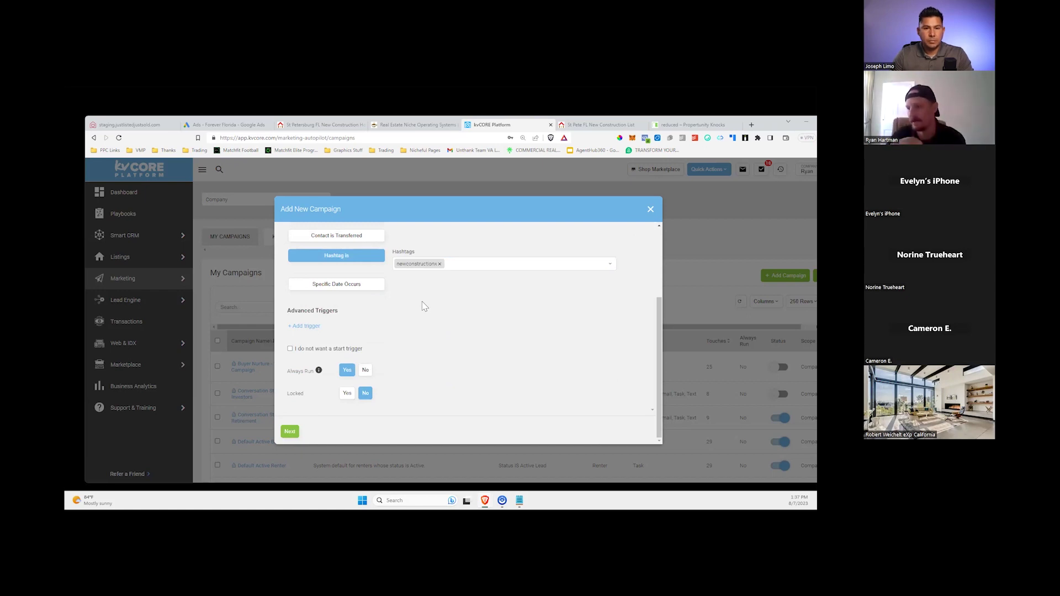
click(289, 431)
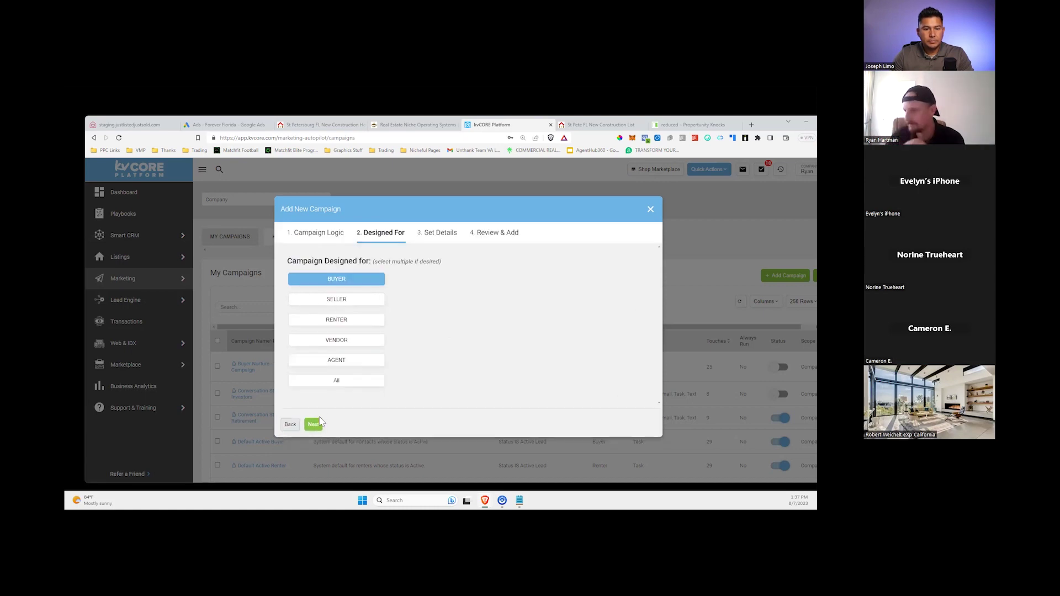
- Name the buyer campaign 'New Construction Demo', review it and finish saving
key(Return)
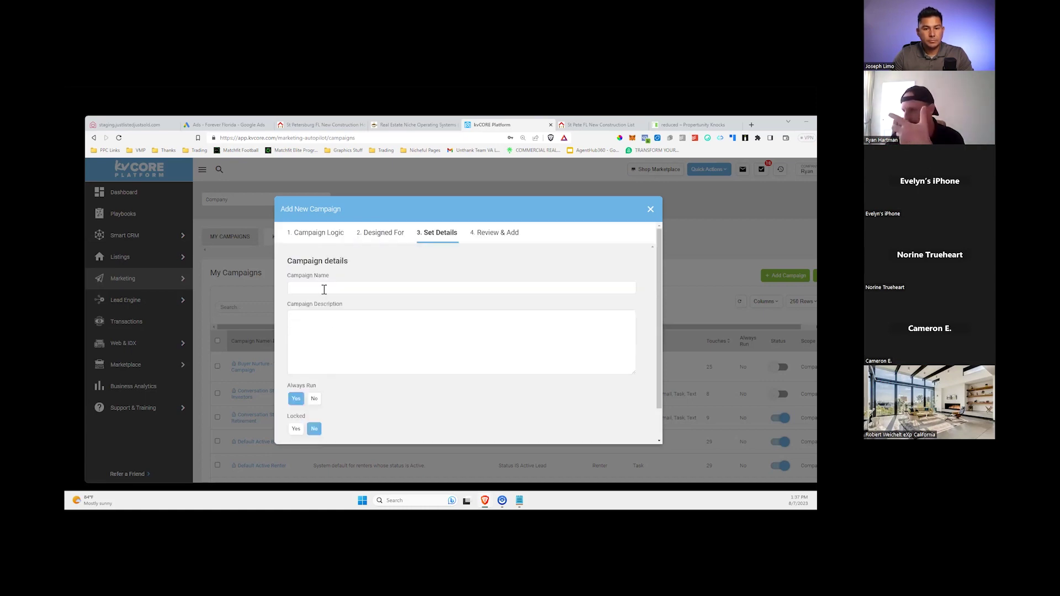
click(324, 289)
text(New Co)
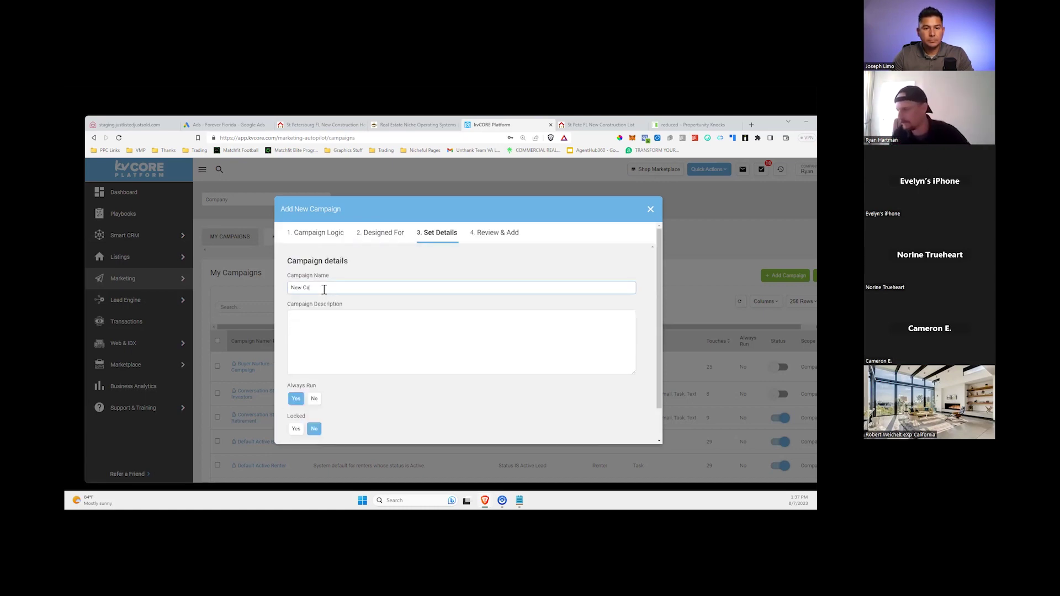
text(nstruction Demo)
key(Tab)
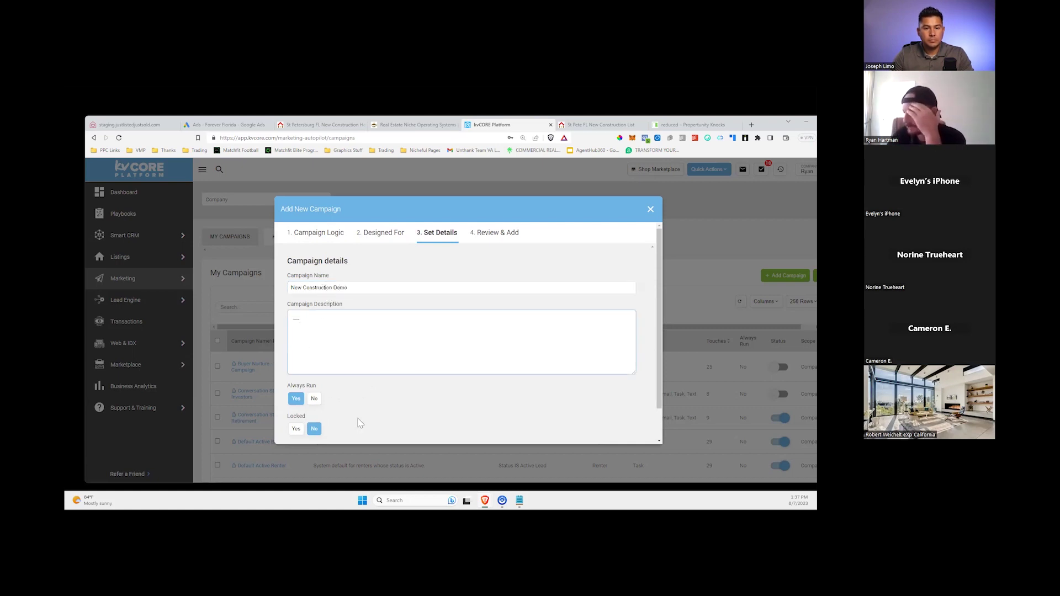
scroll(387, 397, down, 3)
click(317, 432)
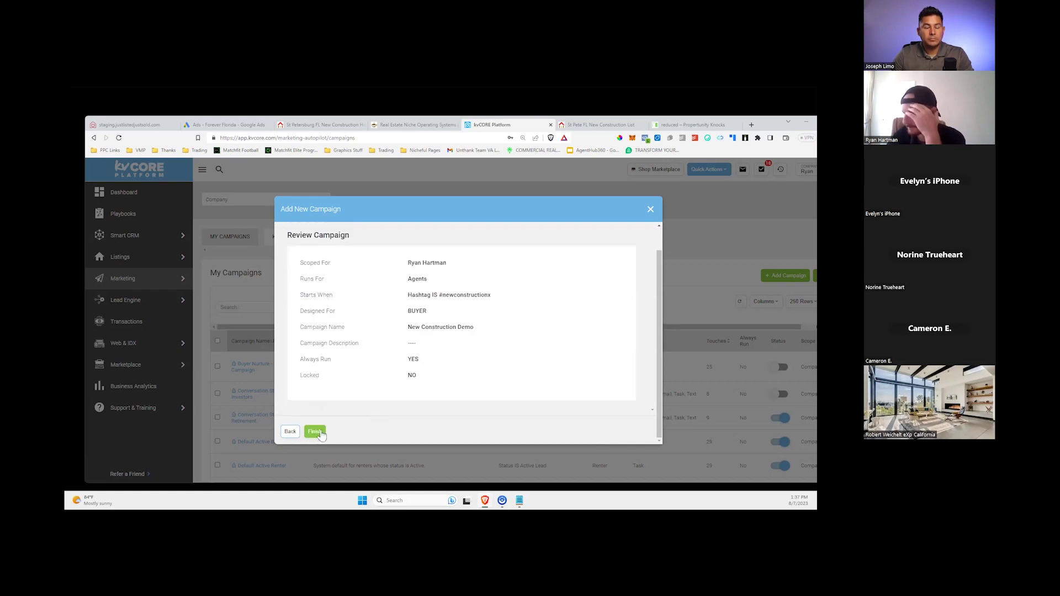
key(Return)
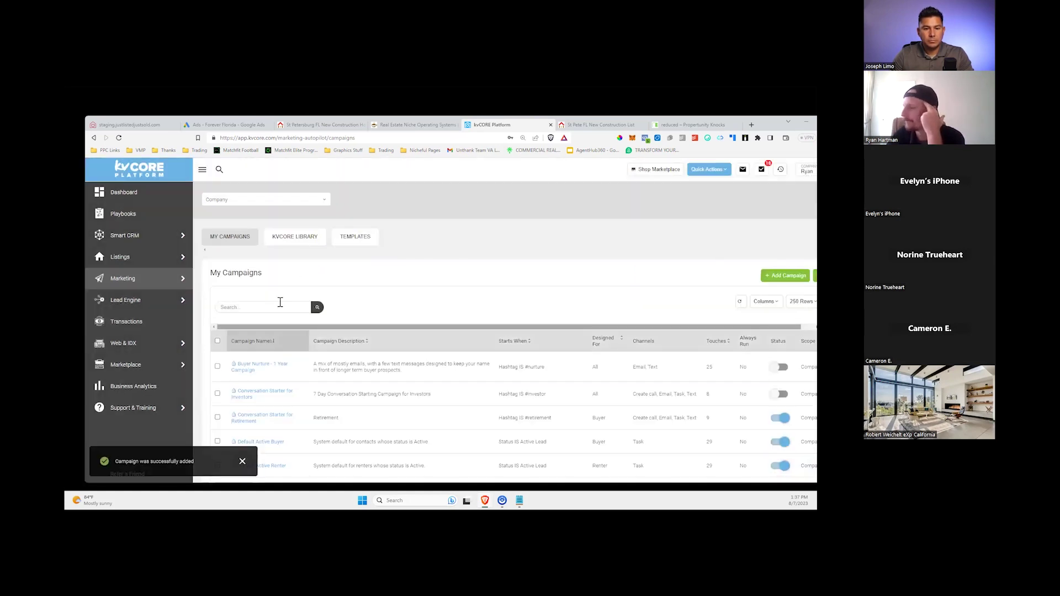
- Search campaigns for 'new constr' and open New Construction Search
click(280, 305)
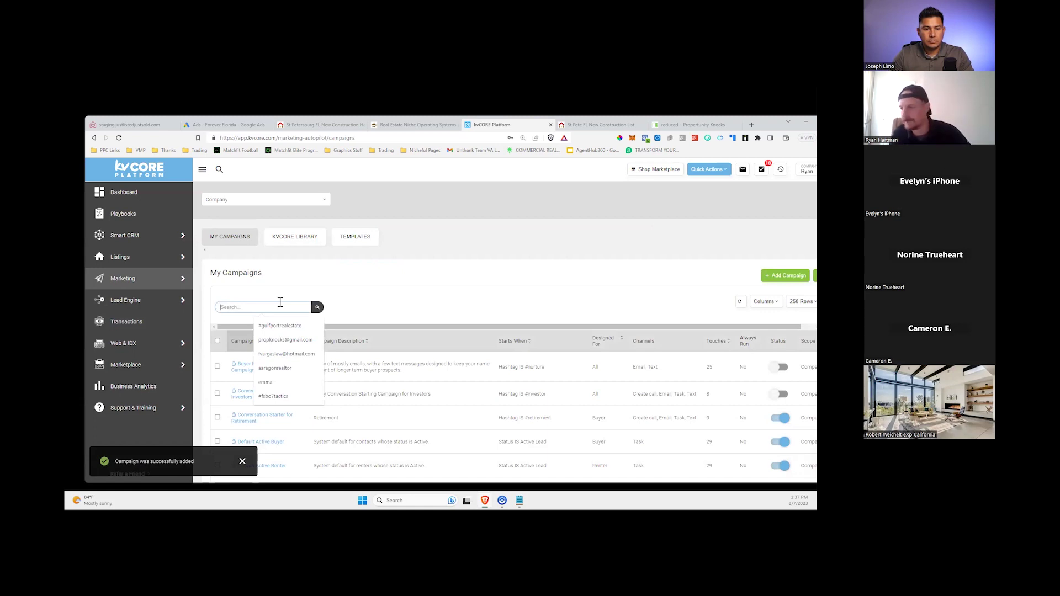
text(new construction)
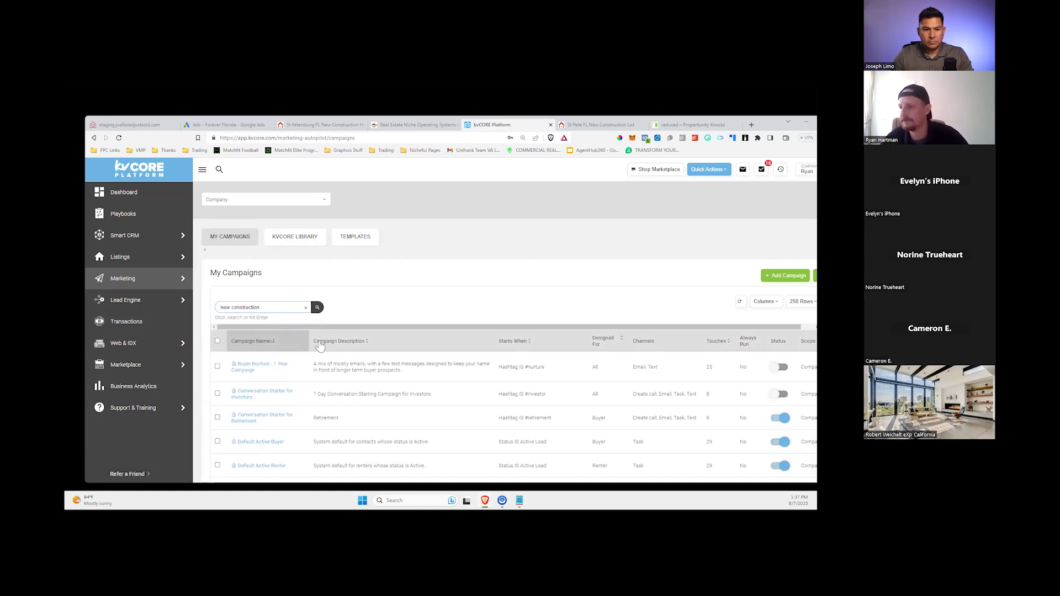
key(Return)
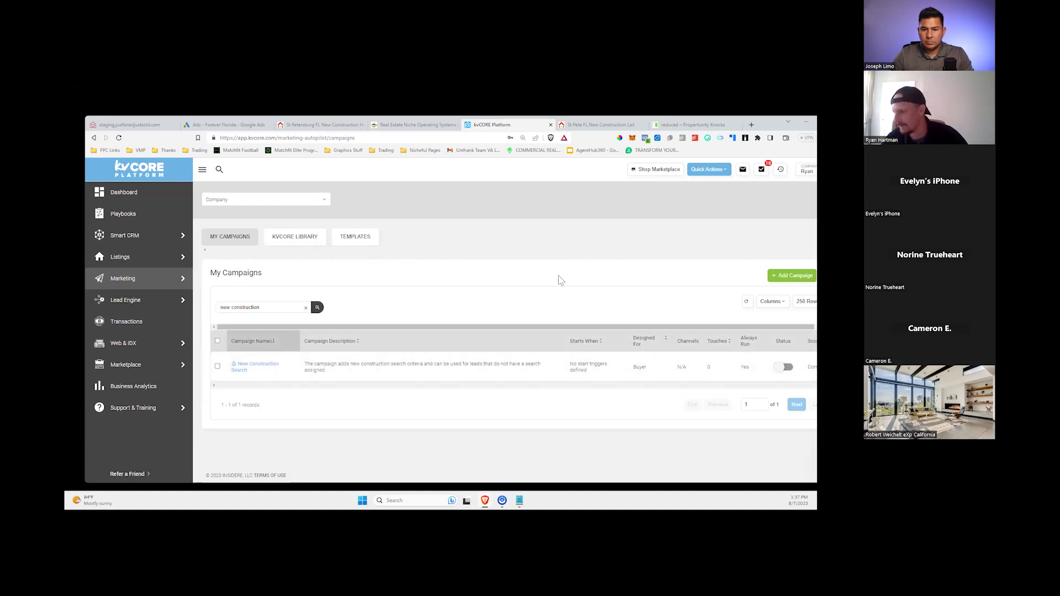
click(260, 368)
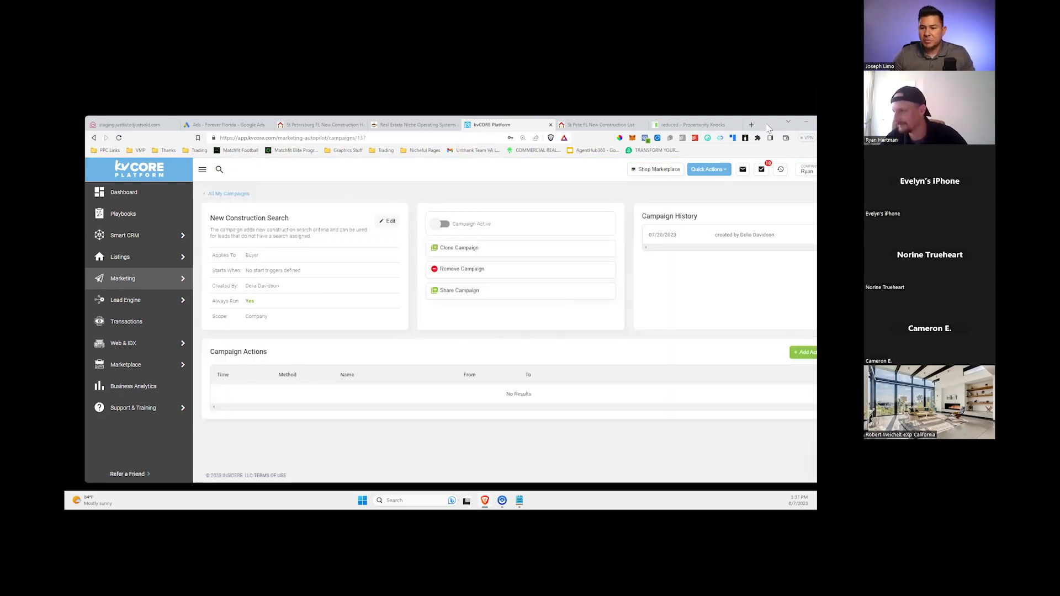
- Maximize the browser window and switch the campaign to active, confirming the prompt
double_click(726, 132)
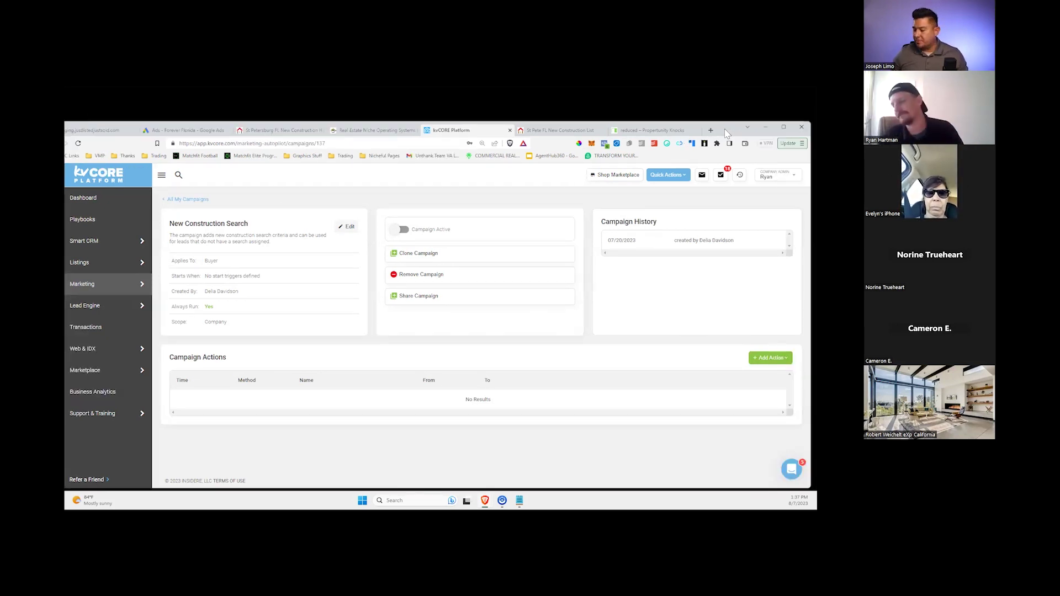
click(400, 230)
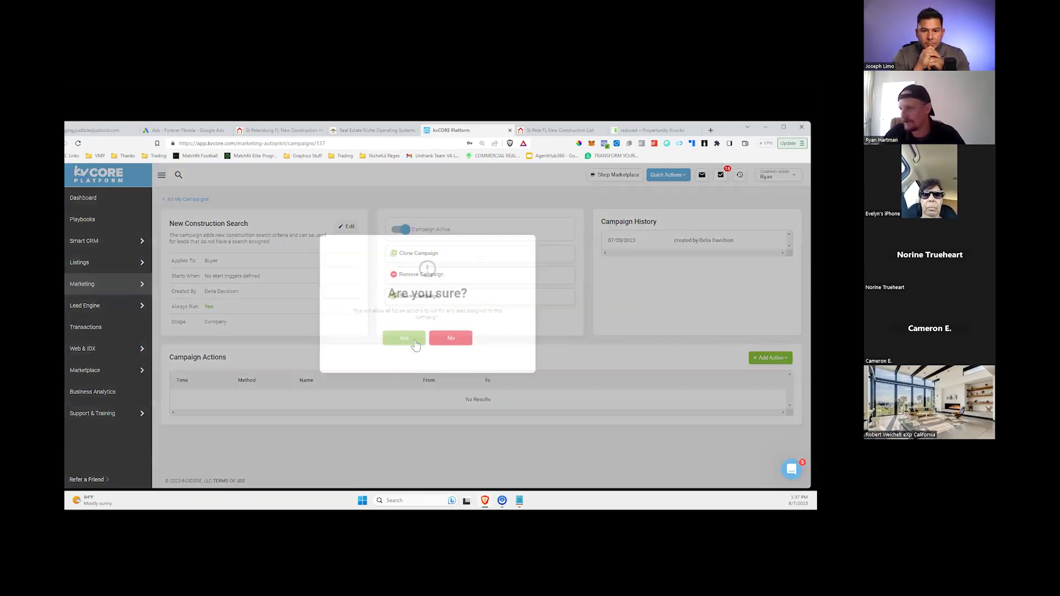
key(Return)
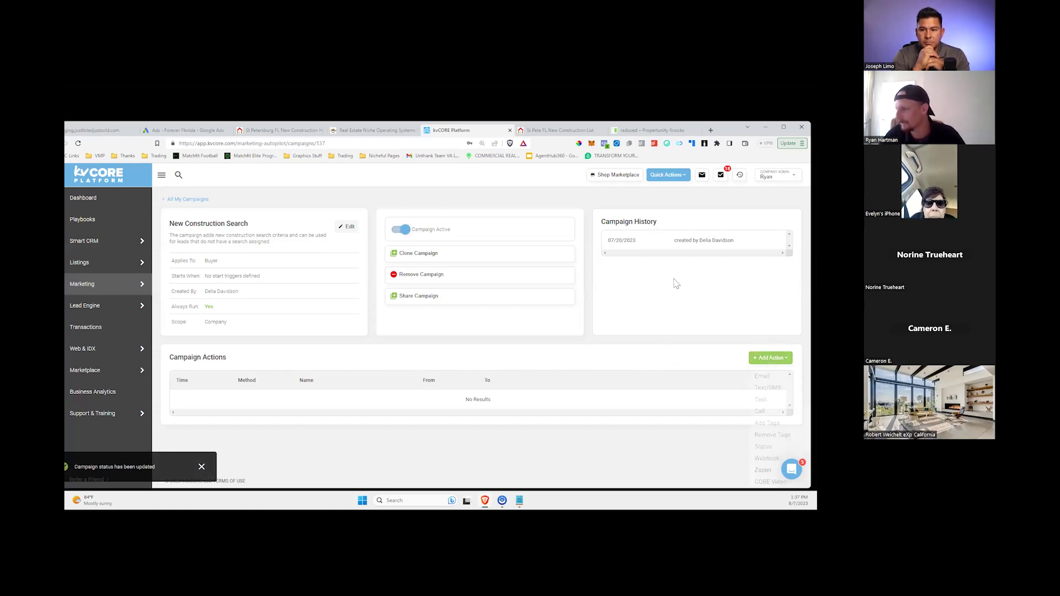
click(772, 359)
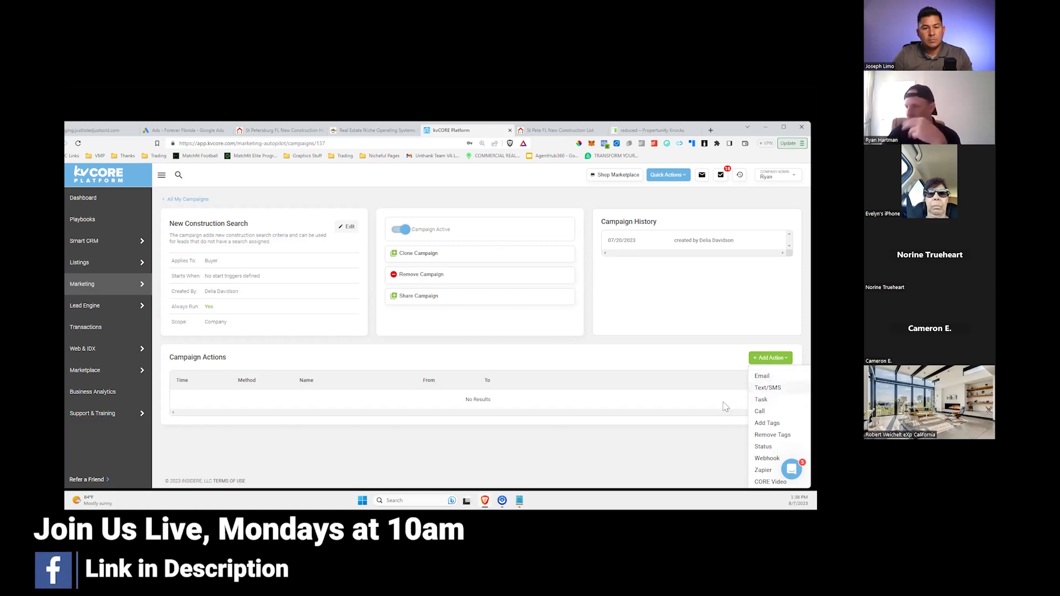
- Write the text 'Hi {lead_first_name},' ending with a question about any of the properties
scroll(259, 393, down, 3)
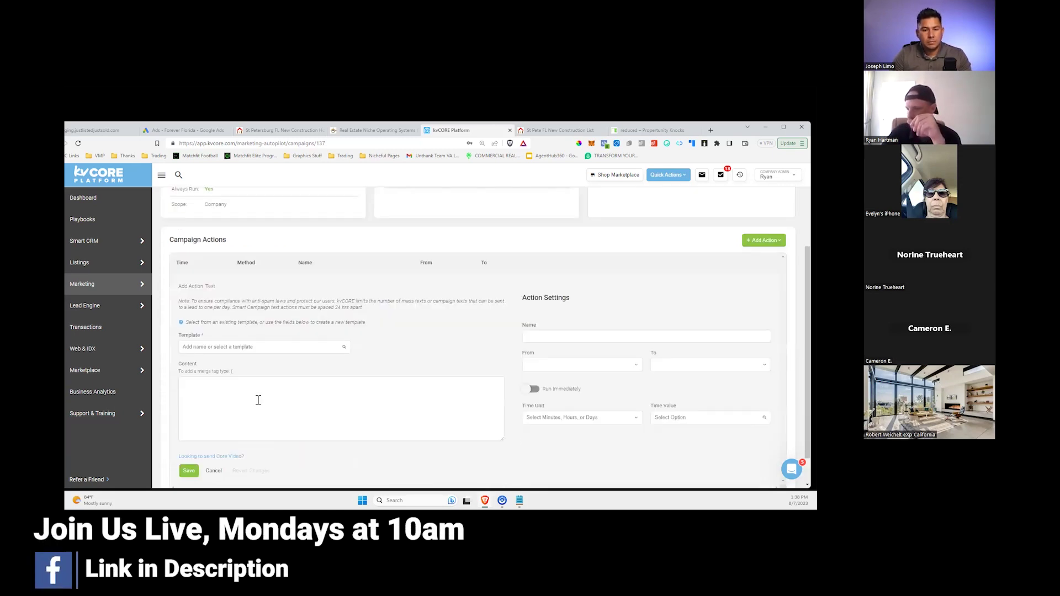
click(285, 390)
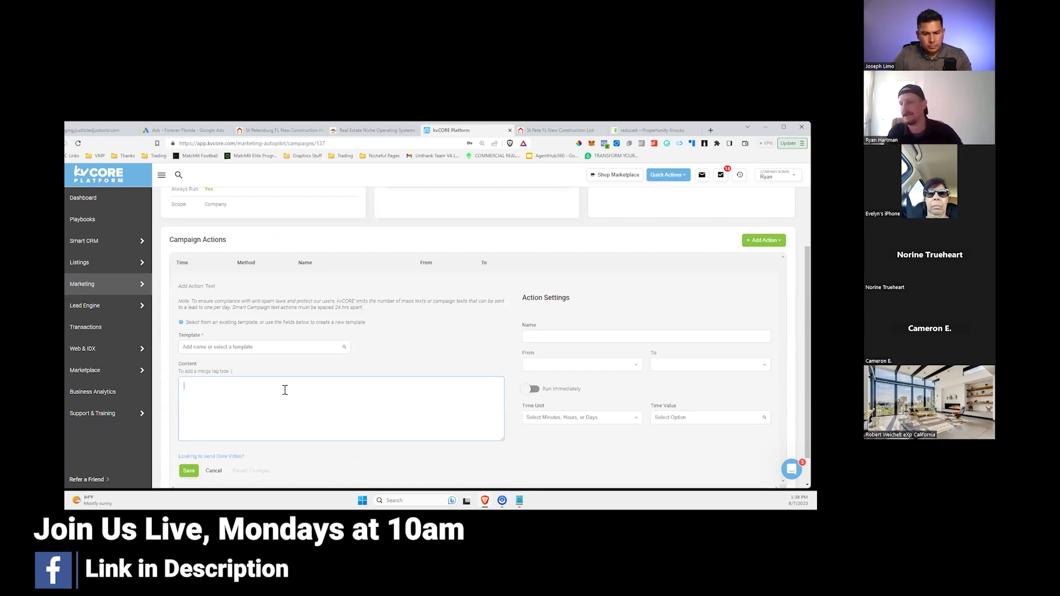
text(Hi {)
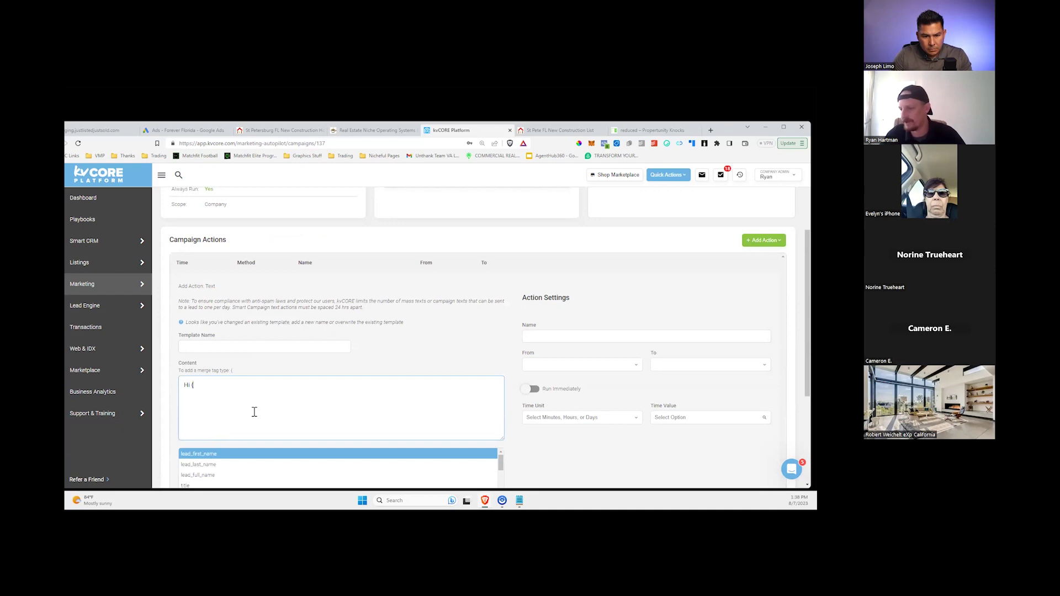
key(Return)
click(259, 387)
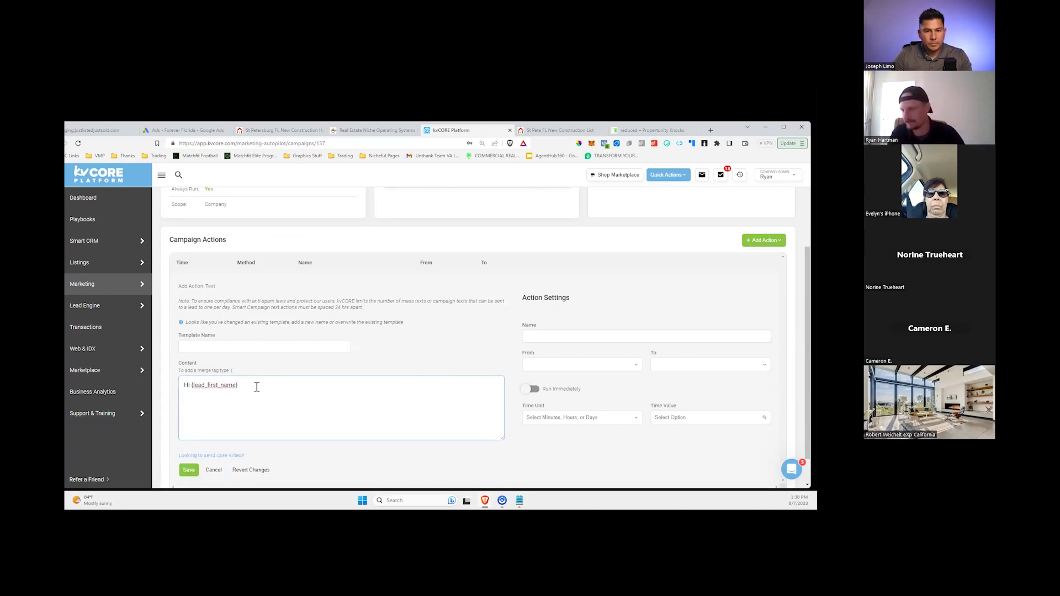
text(,)
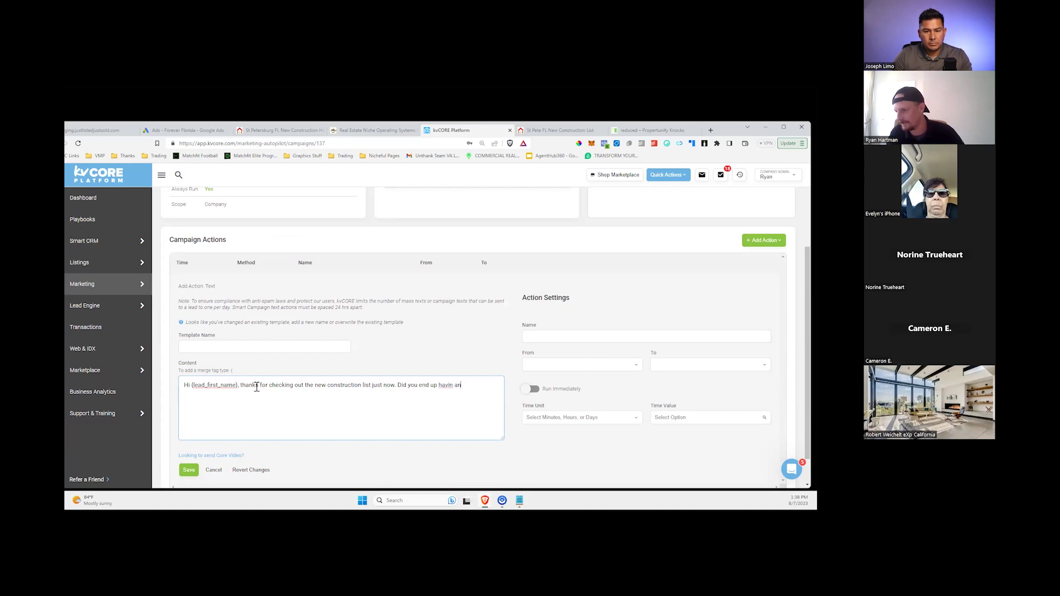
text(y question)
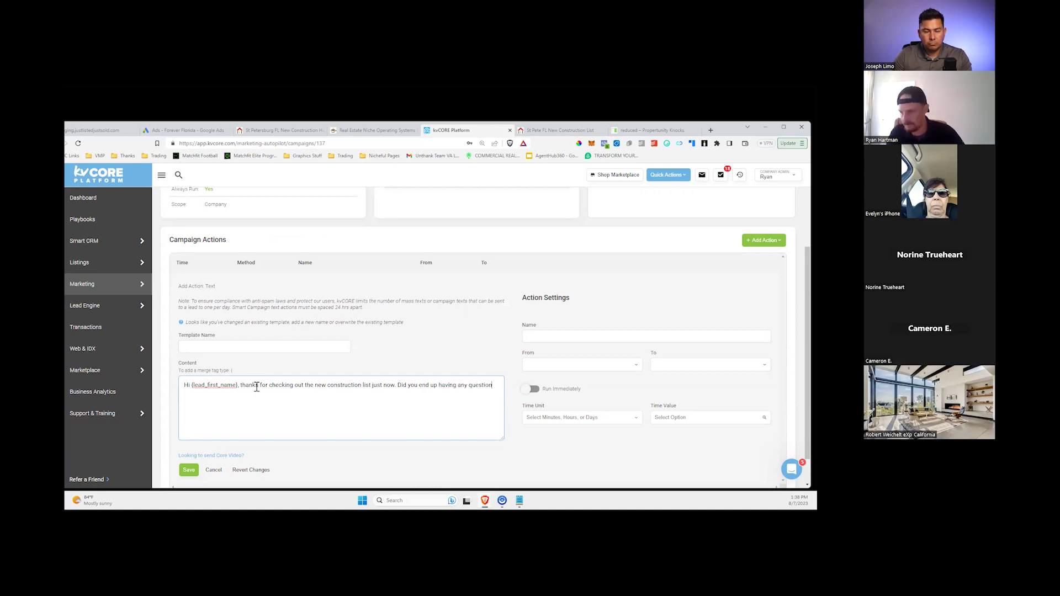
text(s about any of the pr)
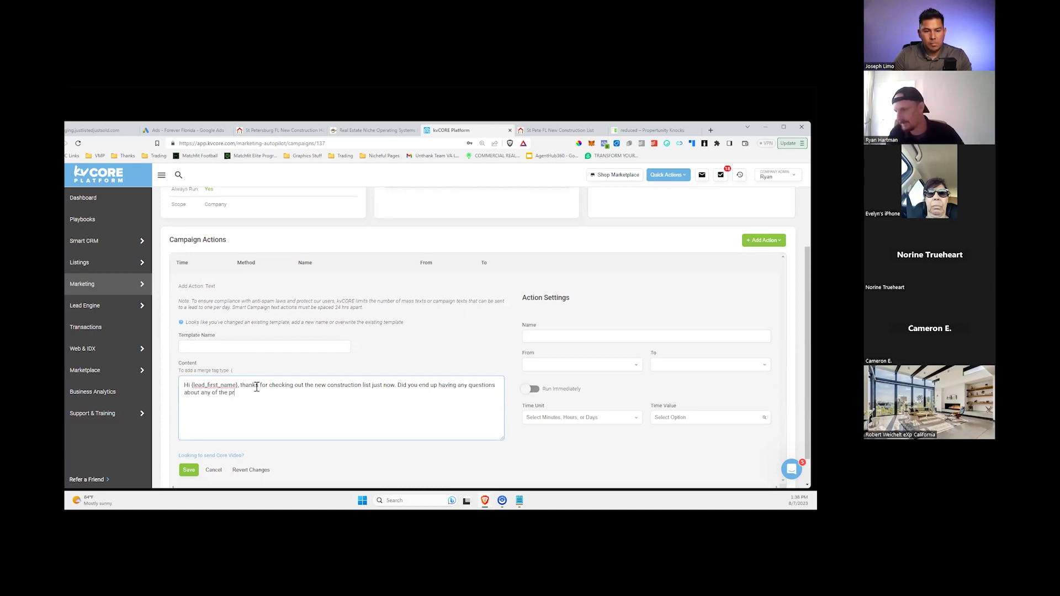
text(operties.)
key(BackSpace)
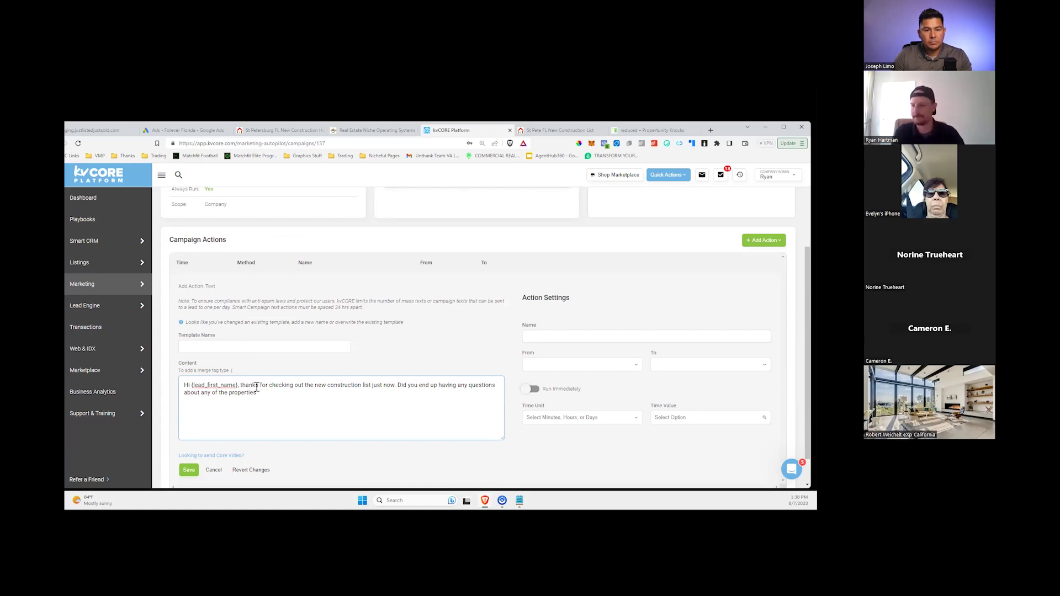
text(?)
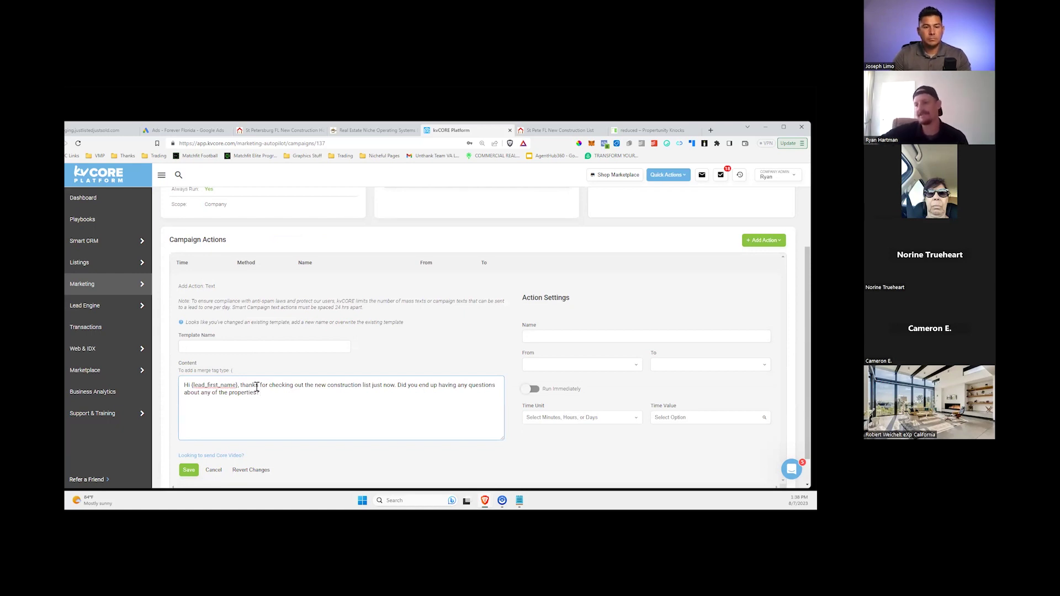
scroll(274, 353, down, 1)
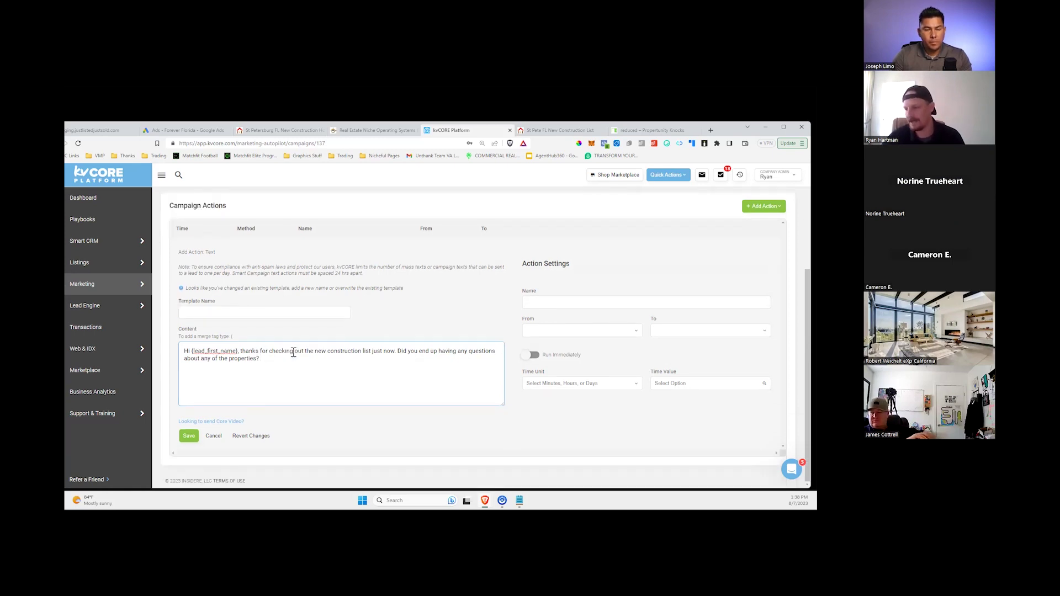
drag(266, 351, 386, 350)
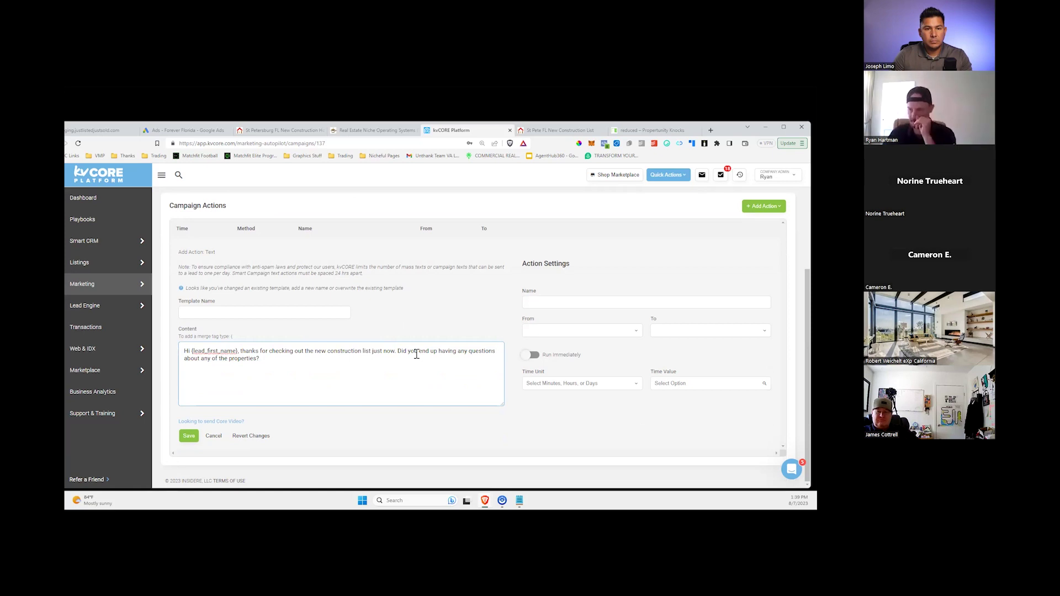
click(416, 354)
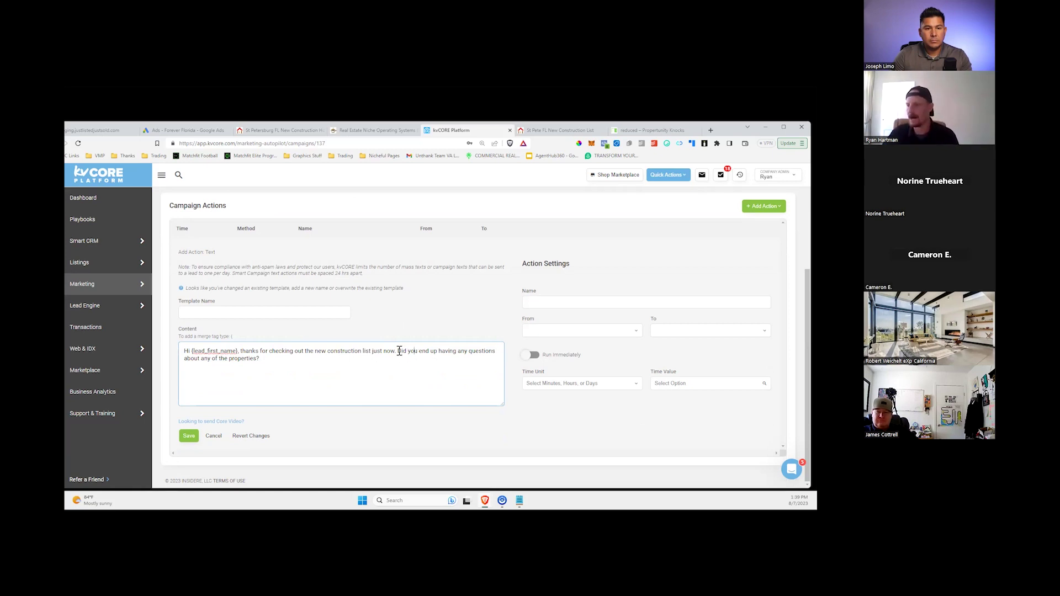
drag(399, 351, 446, 352)
click(448, 353)
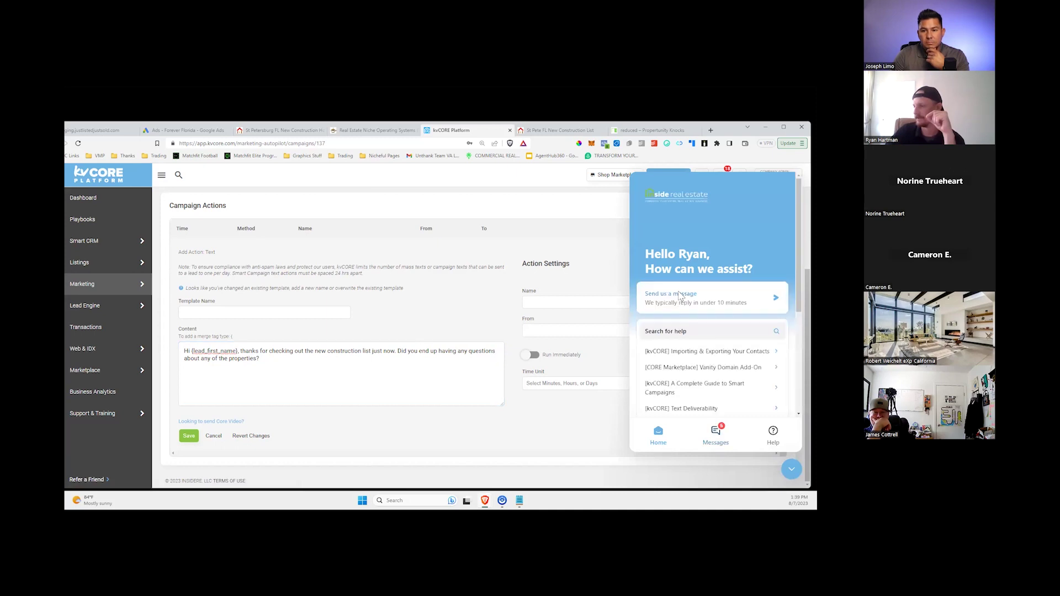
click(680, 297)
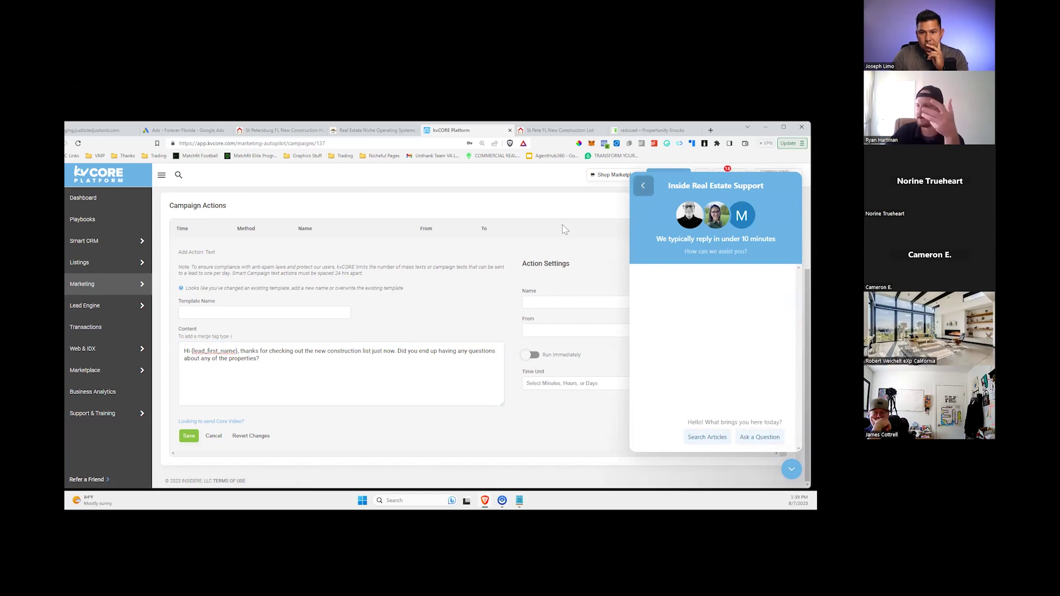
click(792, 470)
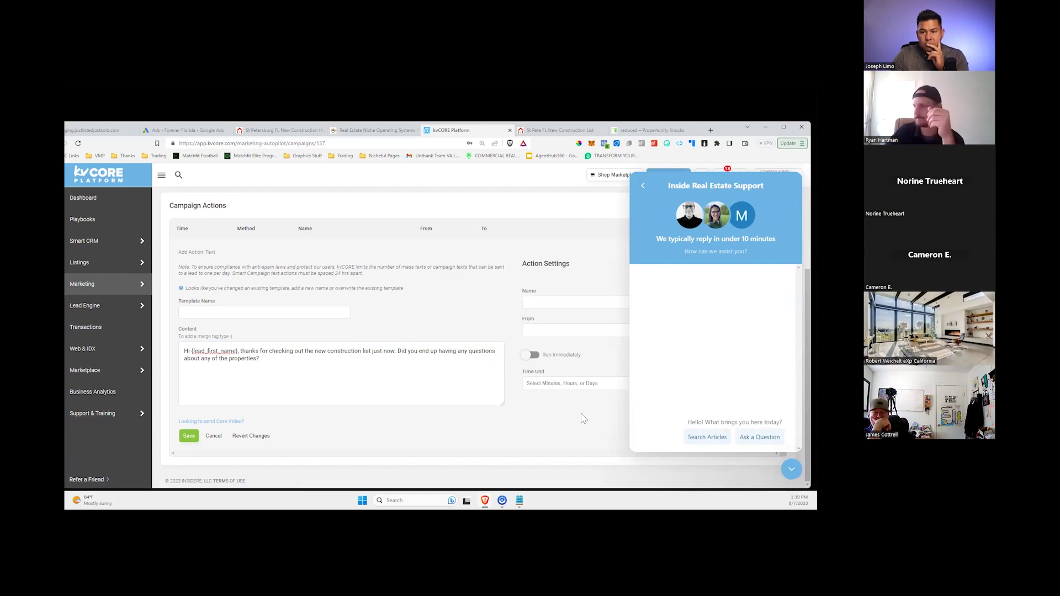
click(419, 351)
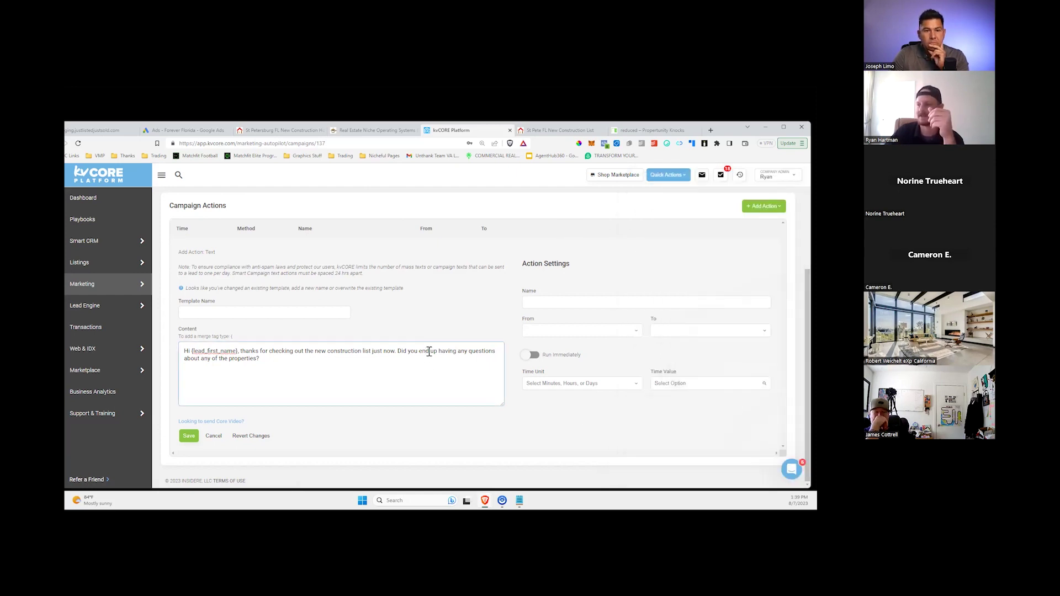
- Delete the stray letters so it reads 'thanks for the new construction list just now'
double_click(424, 351)
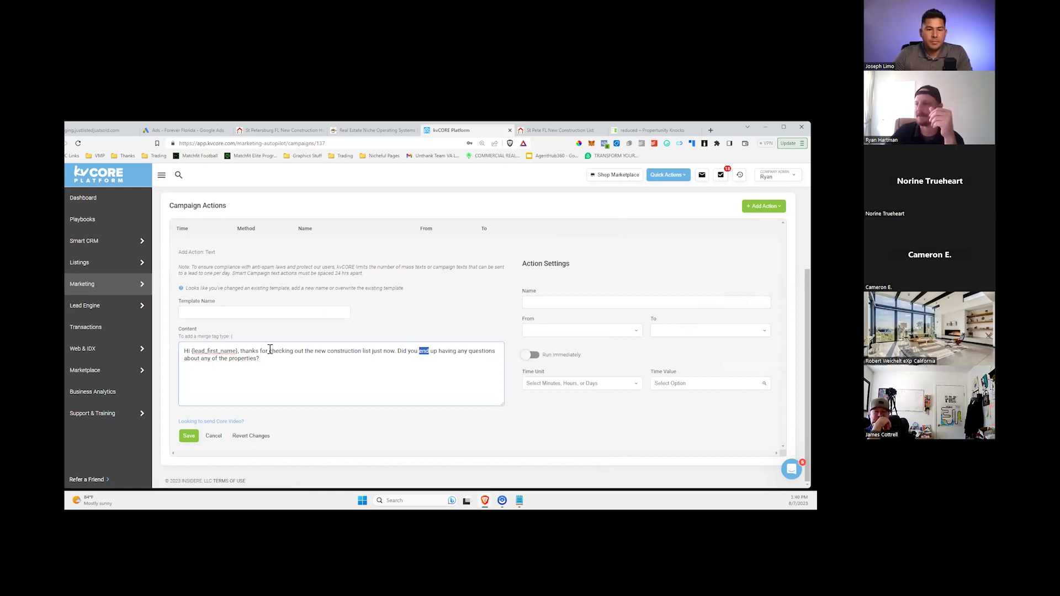
drag(269, 351, 299, 352)
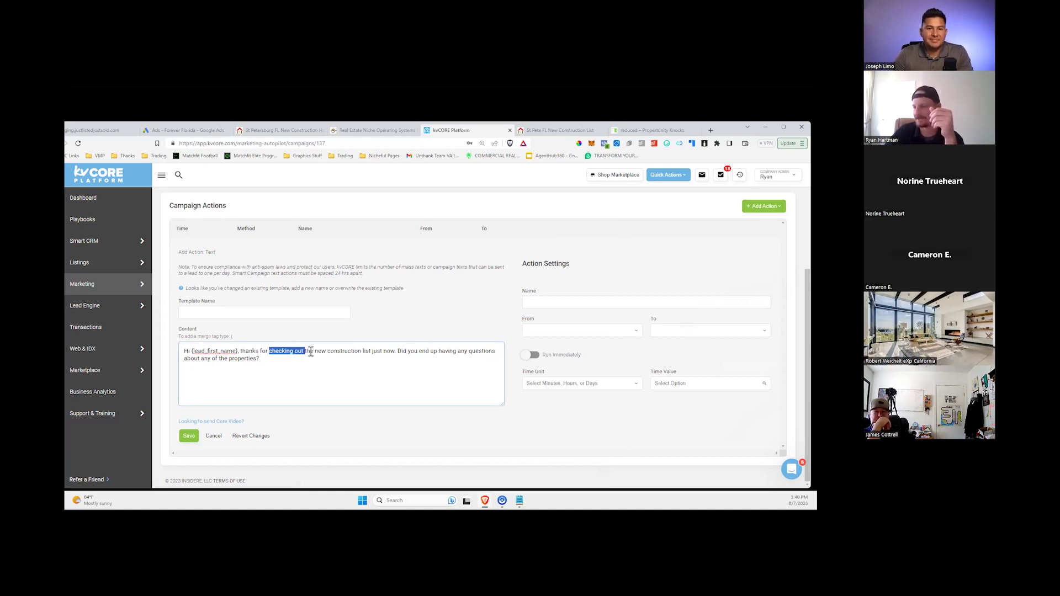
text(sto)
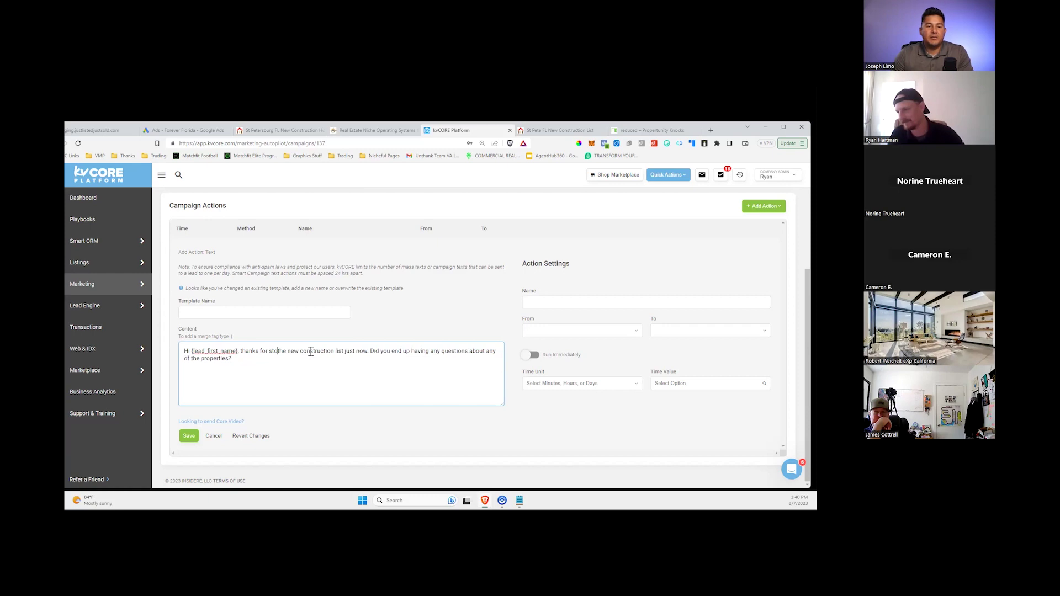
text(p ping by)
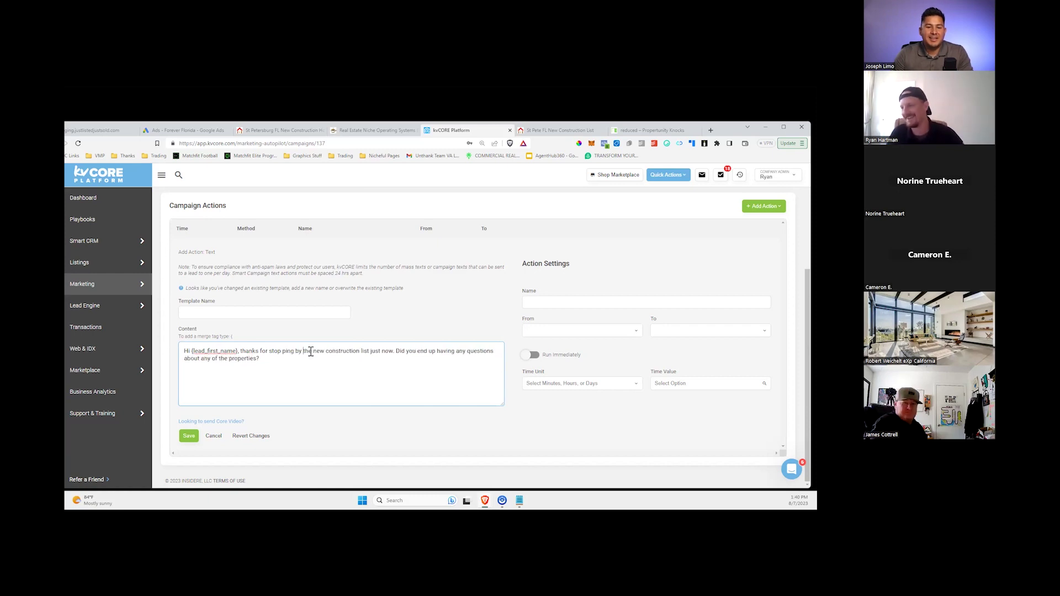
key(BackSpace)
key(BackSpace)
key(BackSpace)
key(BackSpace)
key(BackSpace)
key(BackSpace)
key(BackSpace)
key(BackSpace)
key(BackSpace)
key(BackSpace)
key(BackSpace)
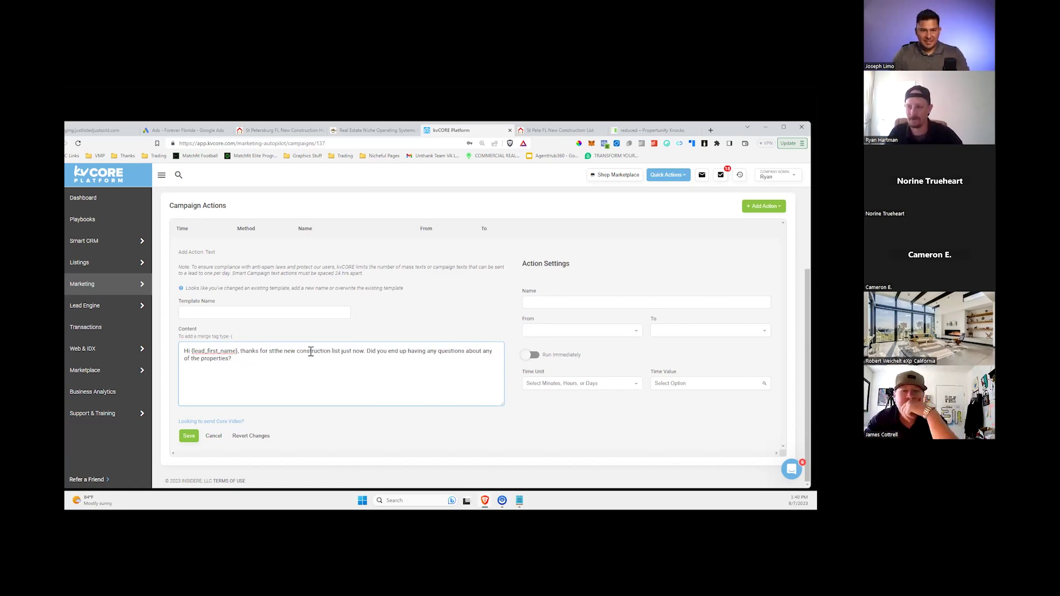
key(BackSpace)
key(BackSpace)
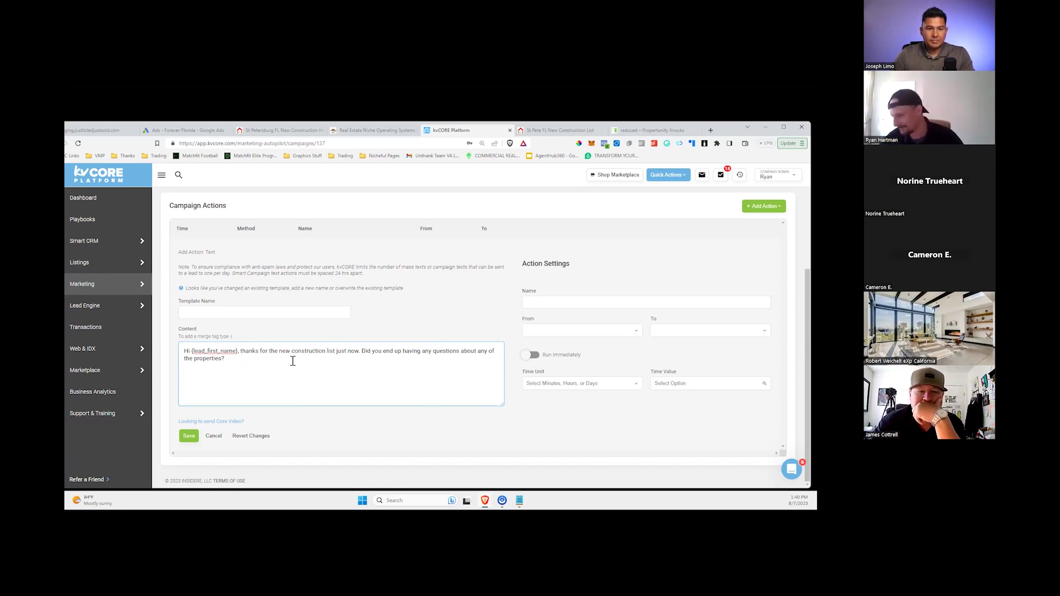
- Replace the closing question with 'already live in St pete or are you mov'
click(225, 359)
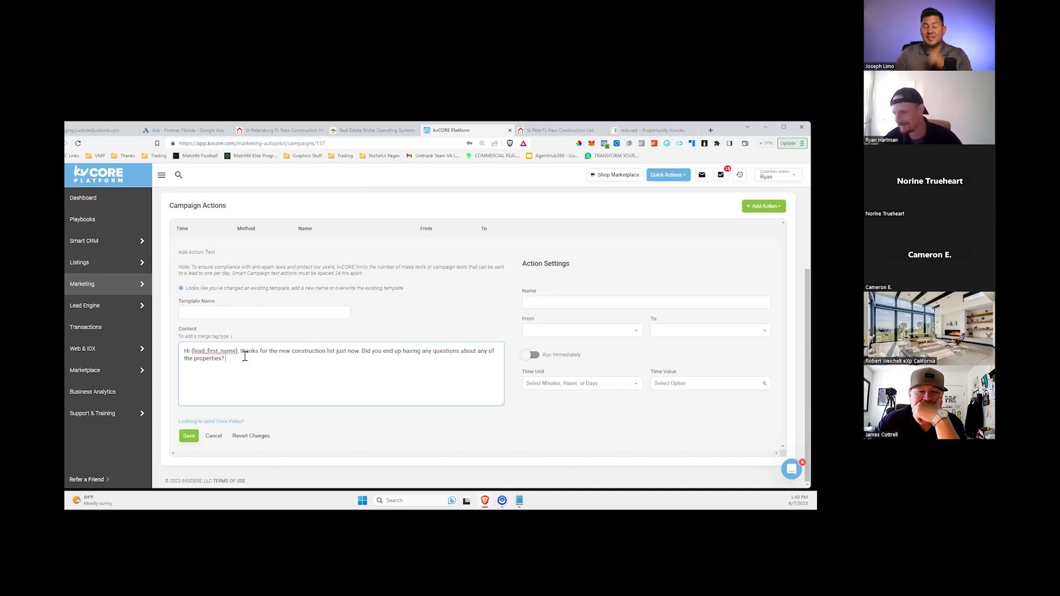
drag(274, 352, 360, 356)
click(382, 352)
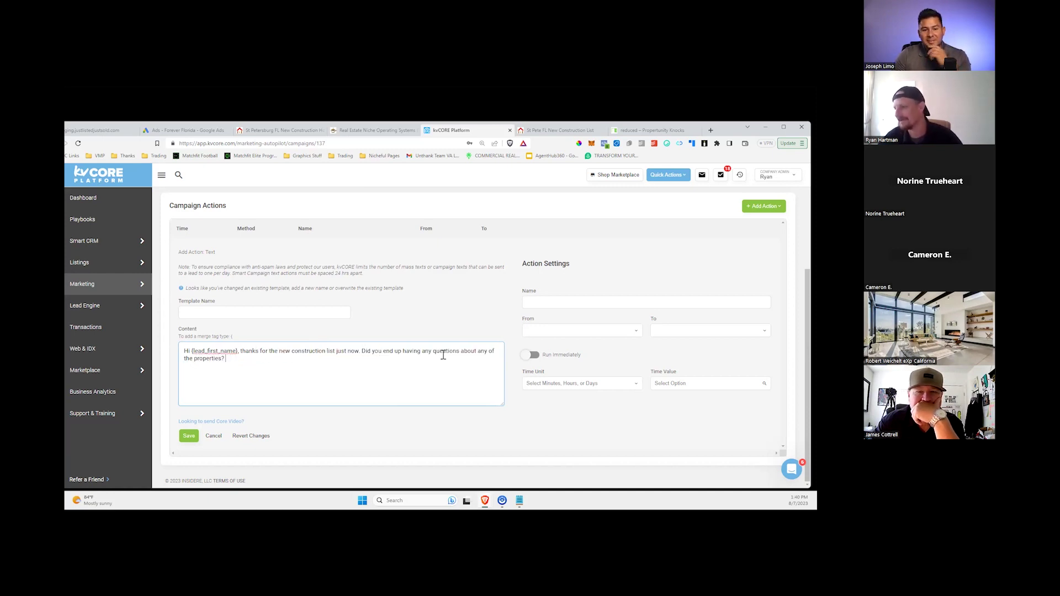
shift+click(262, 360)
click(367, 351)
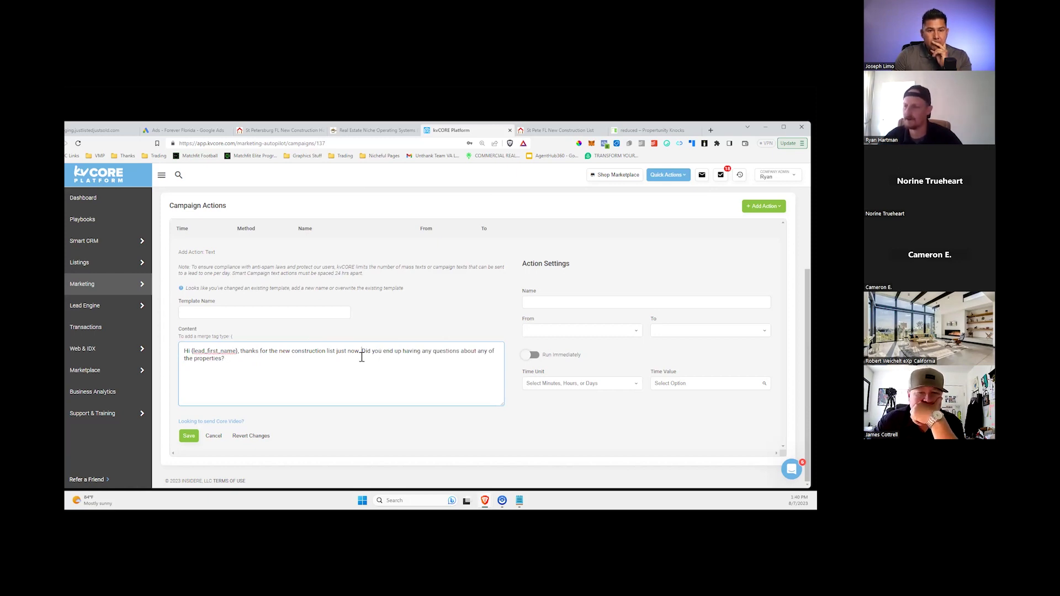
shift+click(362, 357)
text(alre)
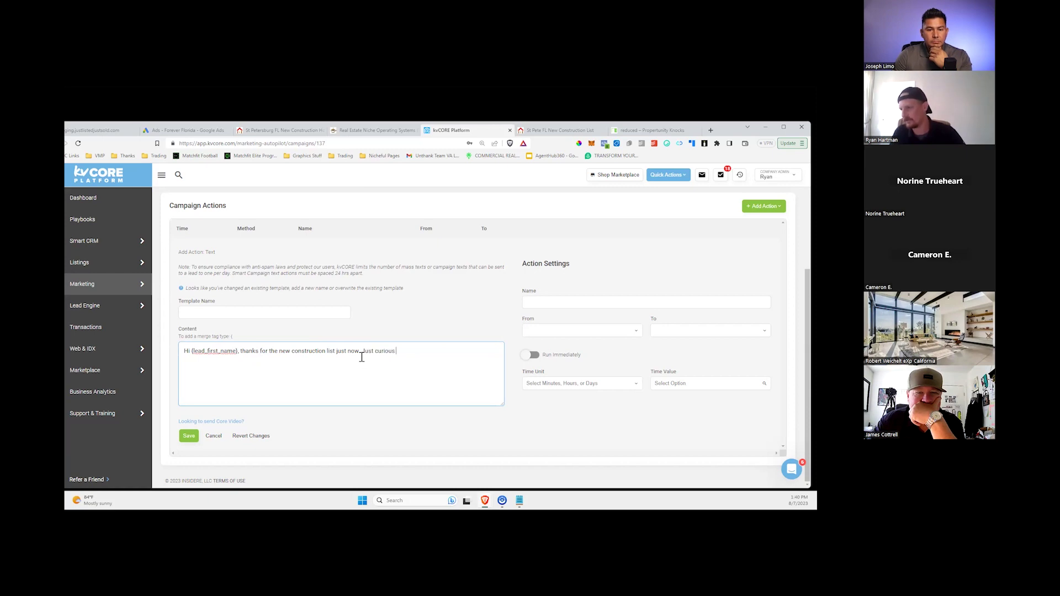
text(ady )
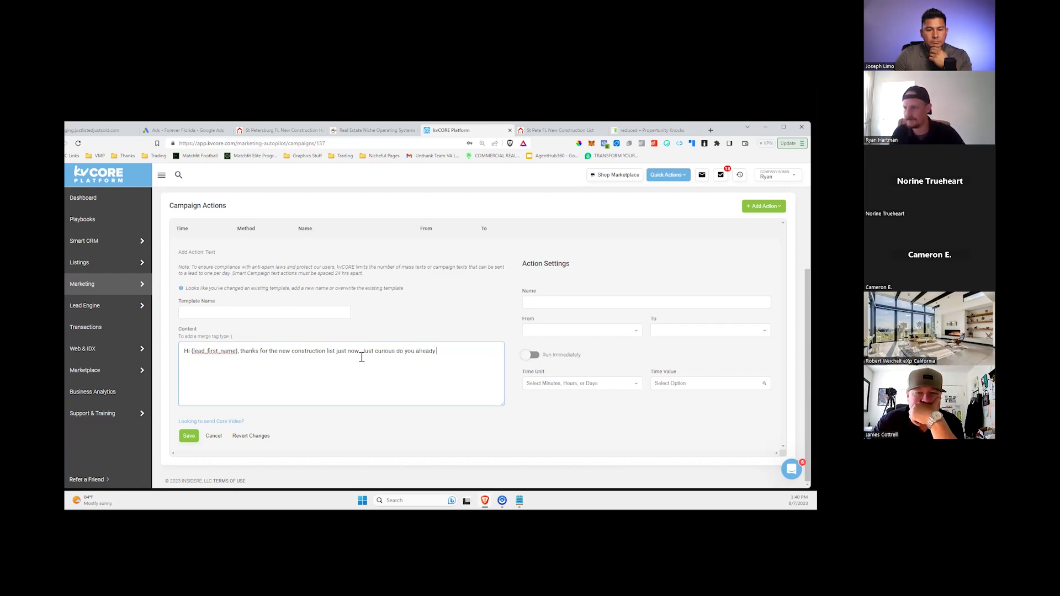
text(live in St p)
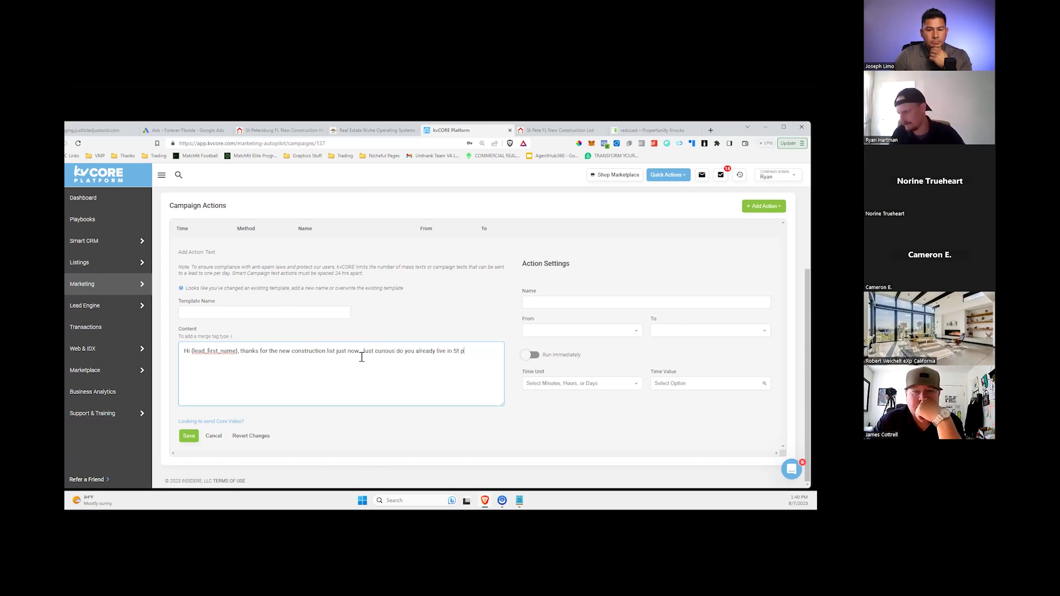
text(ete or are you moving from somewhere else?)
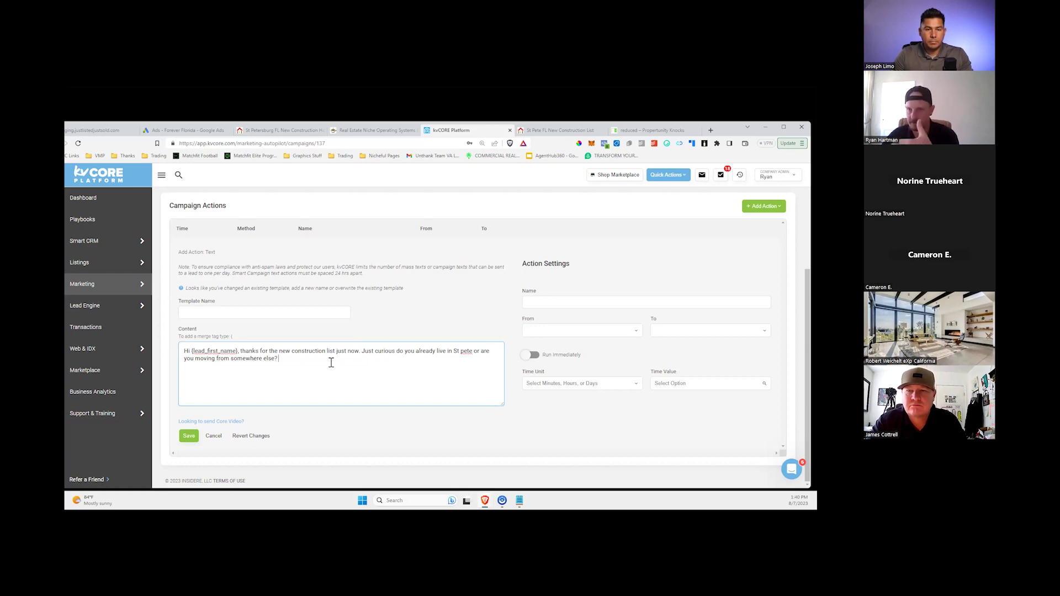
- Name the text action 'new construction first text' and set it to run immediately
click(531, 300)
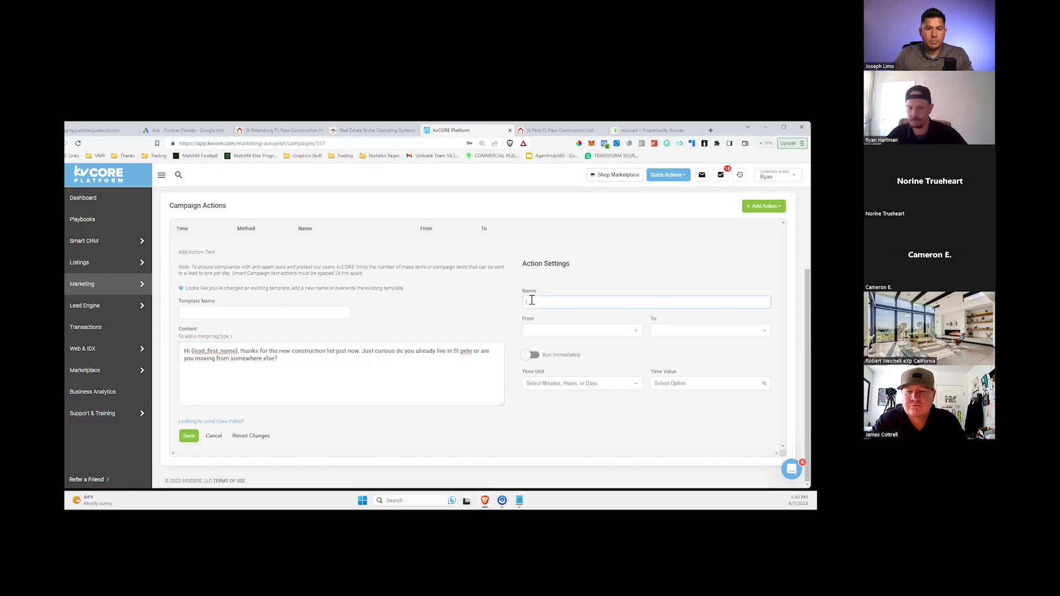
text(new cons)
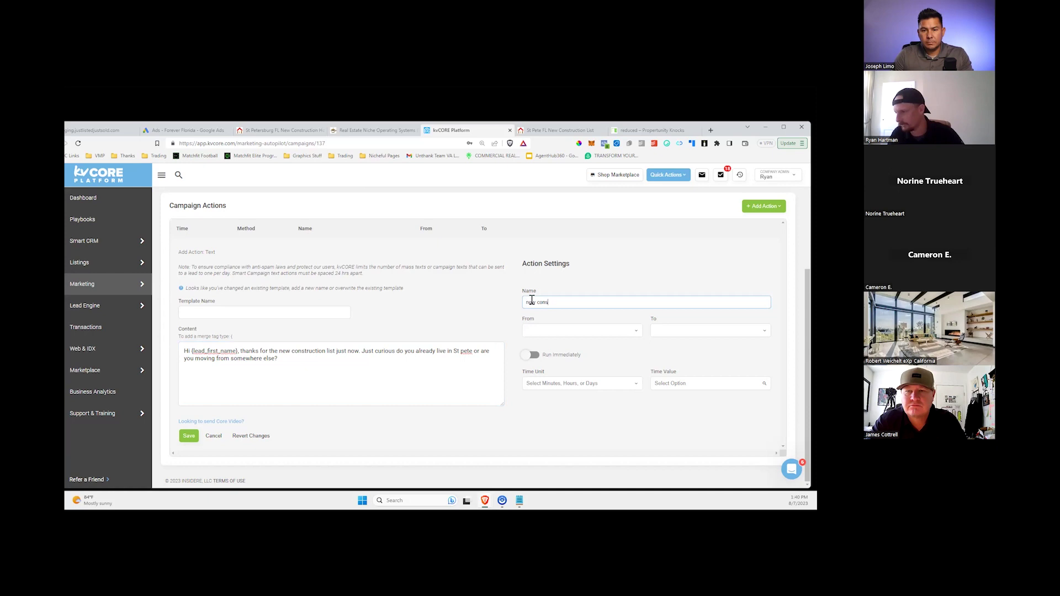
text(tr)
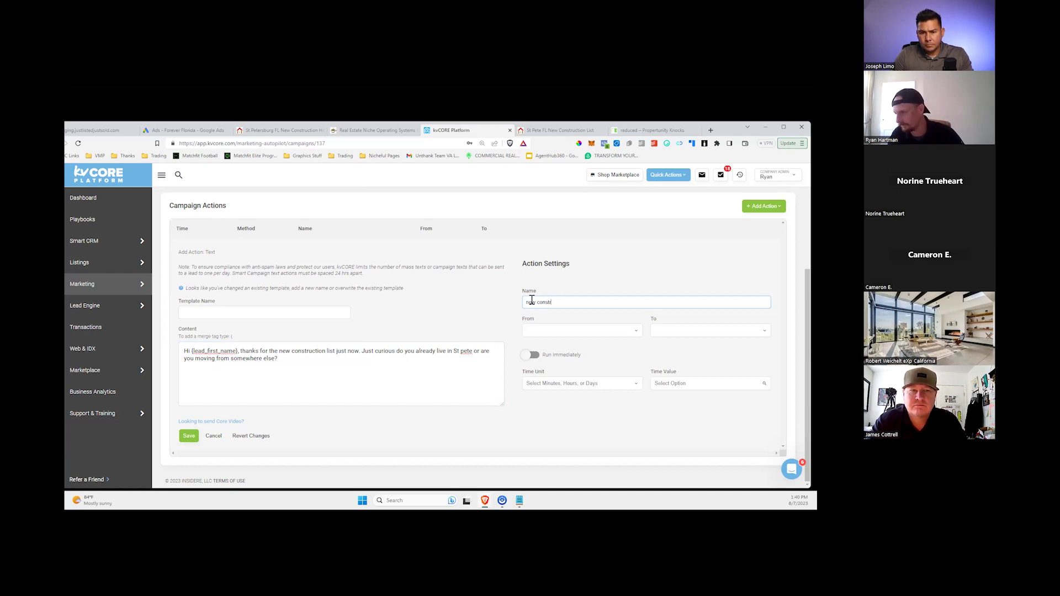
text(uction first tex)
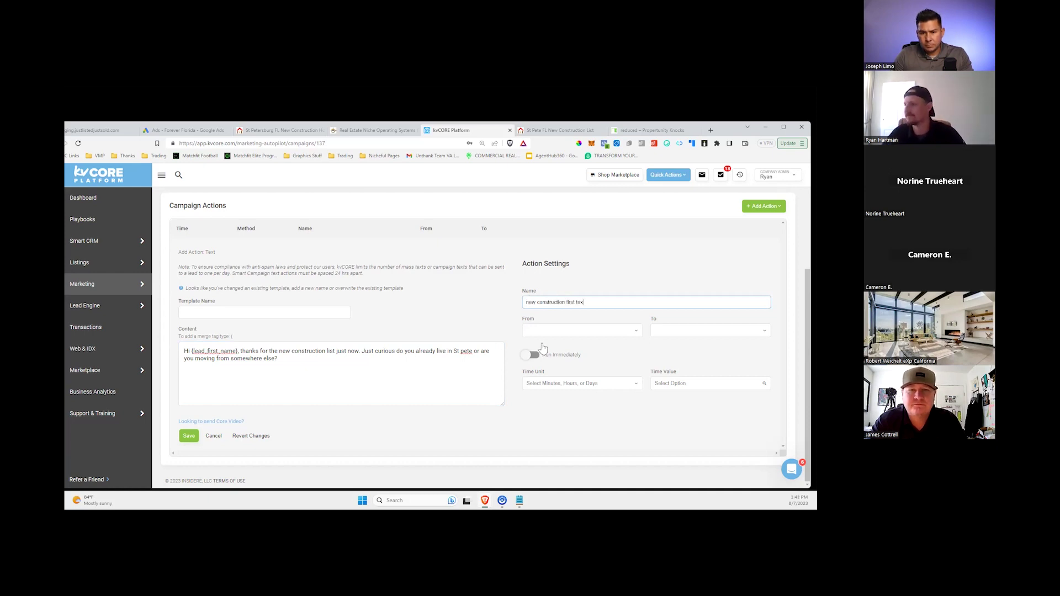
text(t)
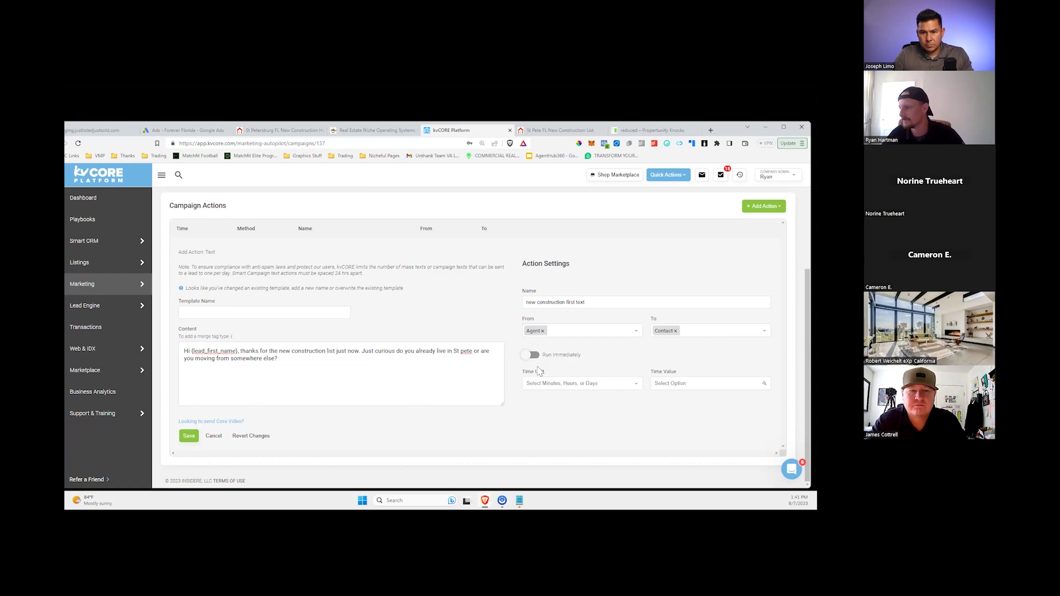
click(540, 371)
click(531, 355)
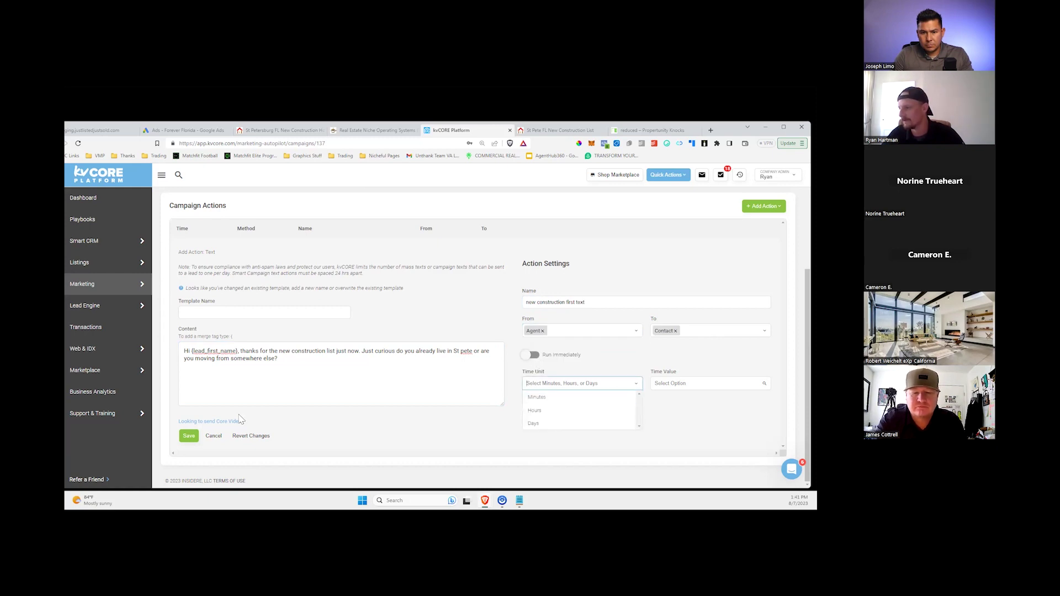
- Save the action with the required template name 'new construct first text'
click(188, 436)
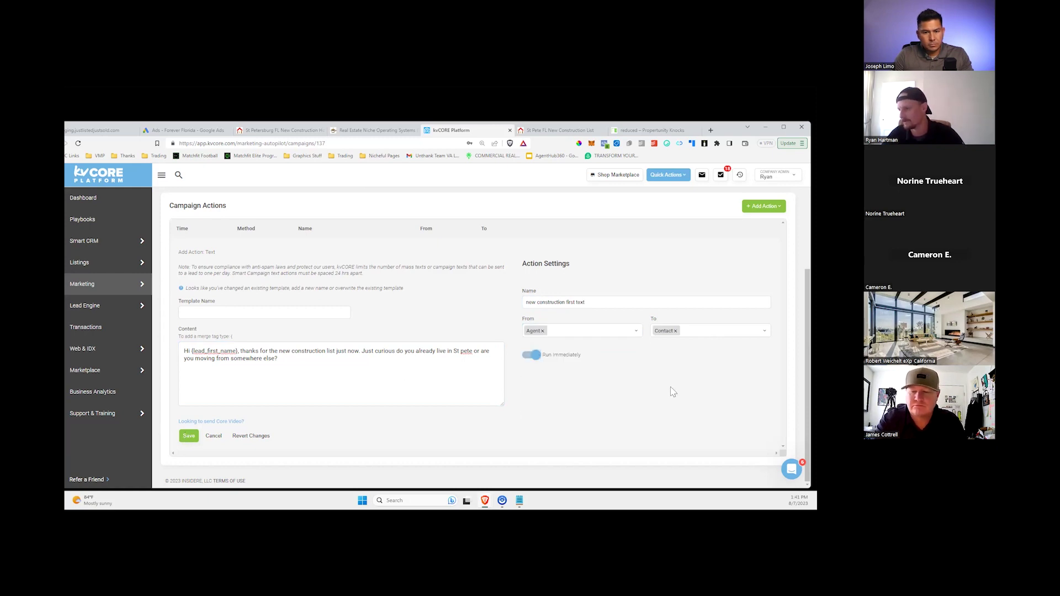
click(291, 313)
text(new construc)
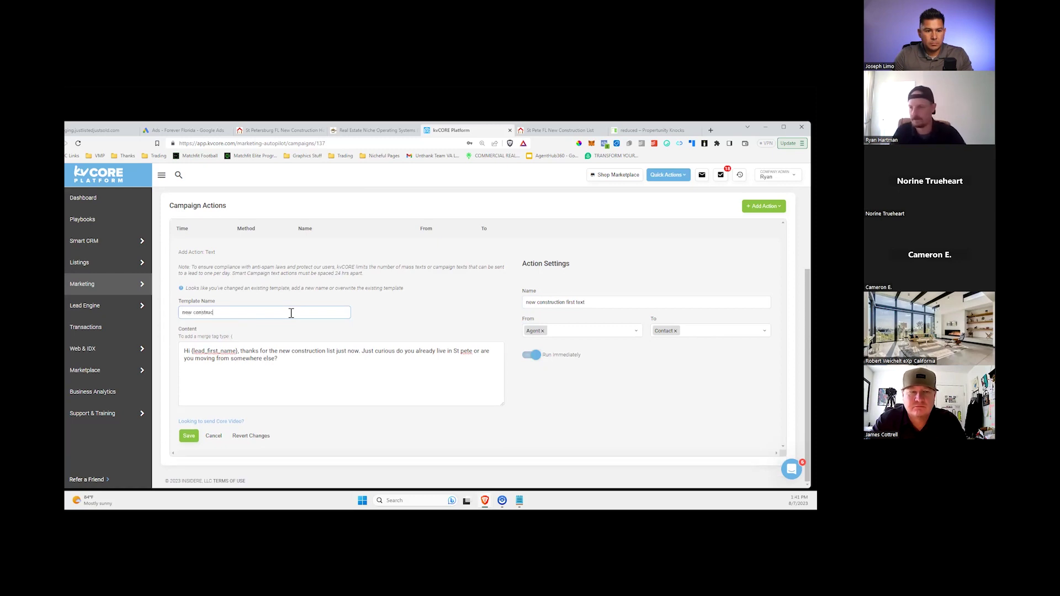
text(t first text)
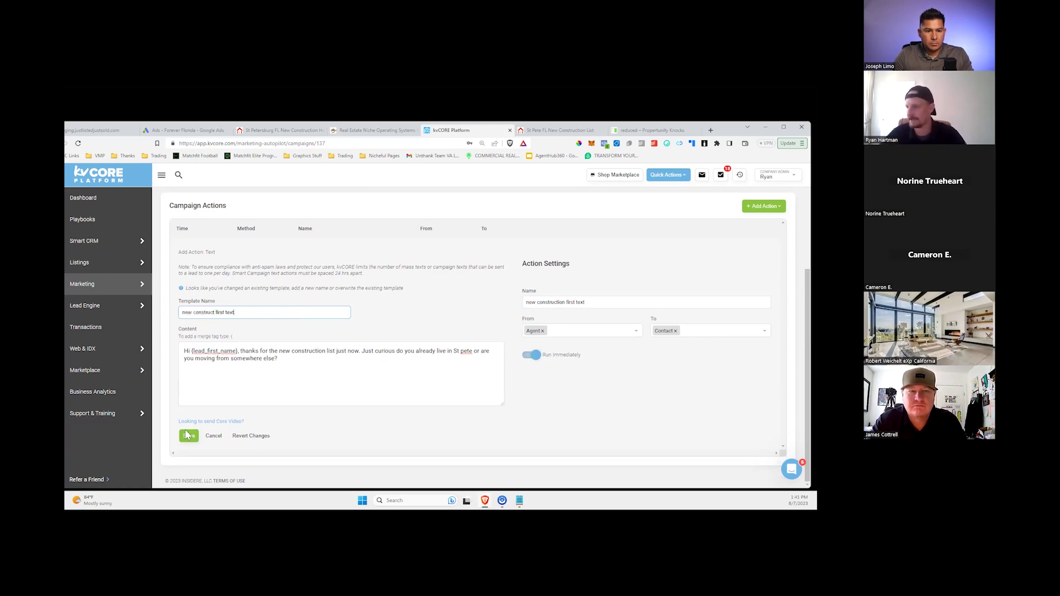
click(187, 435)
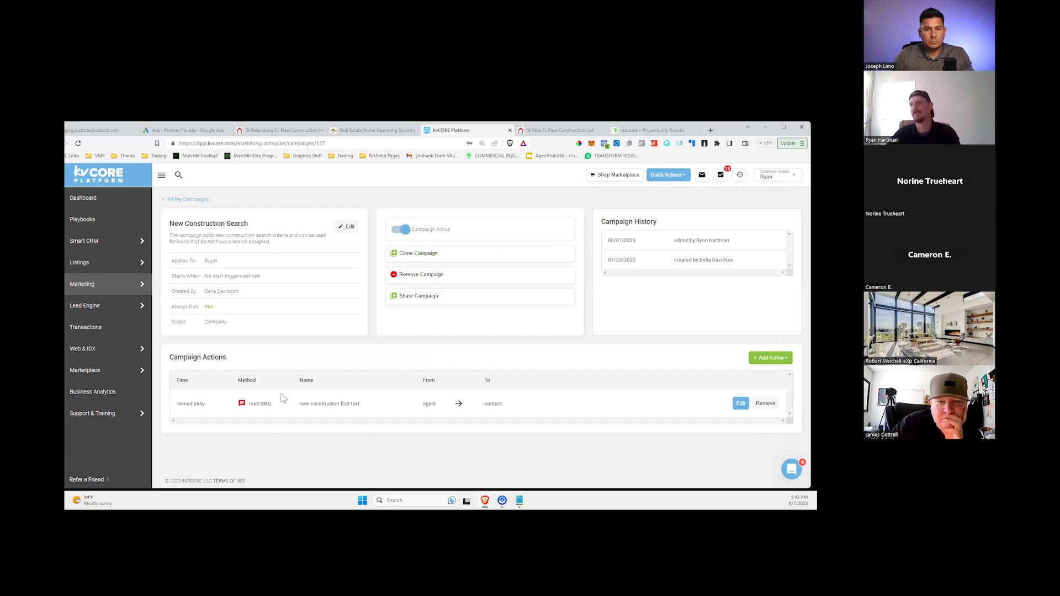
- Add an Email action to the campaign and look over the blank email form
click(766, 360)
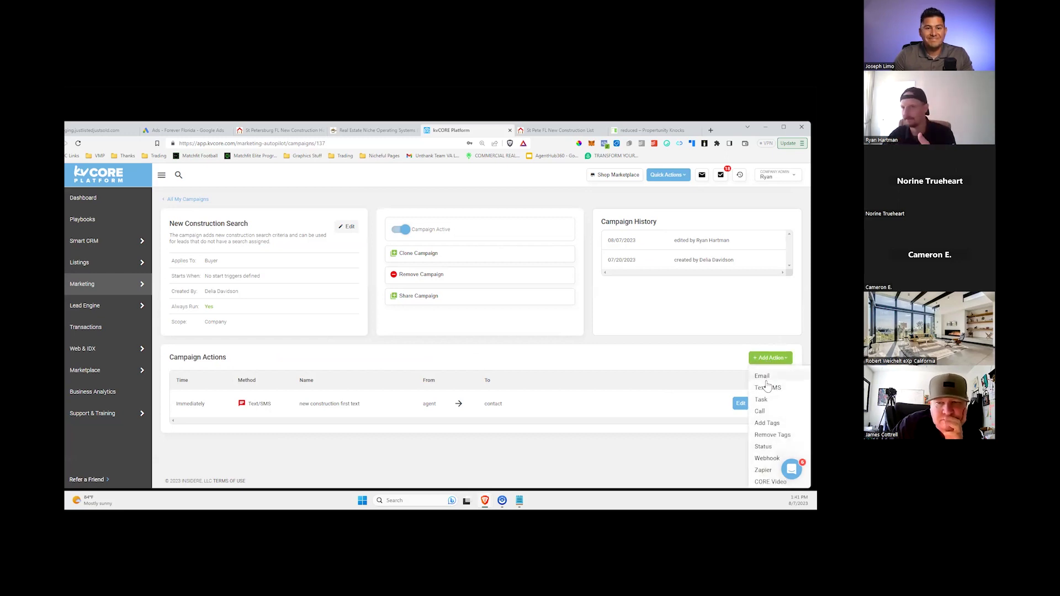
click(765, 377)
scroll(384, 397, down, 2)
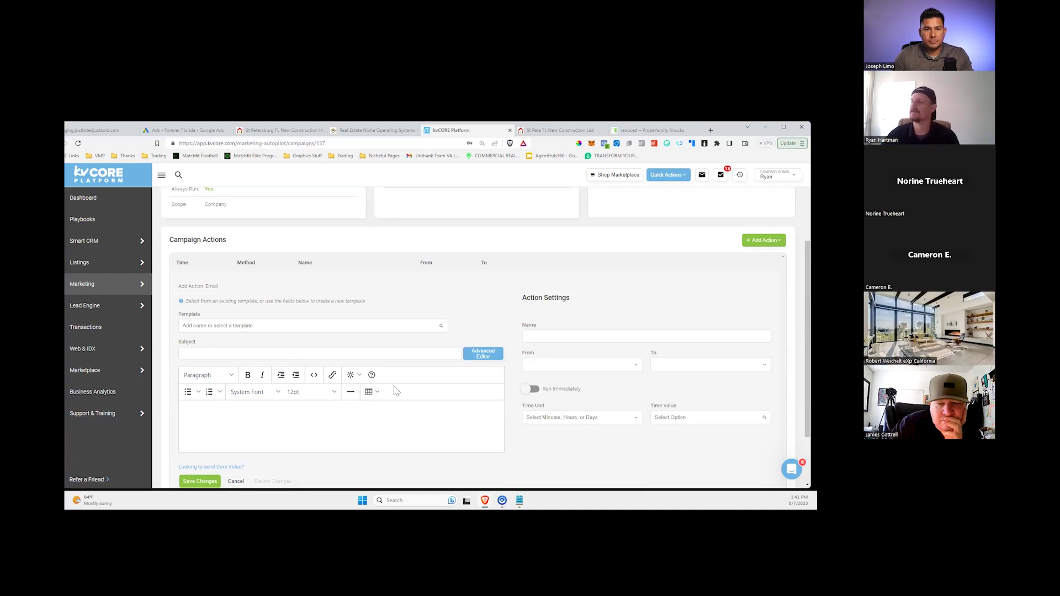
scroll(396, 391, up, 2)
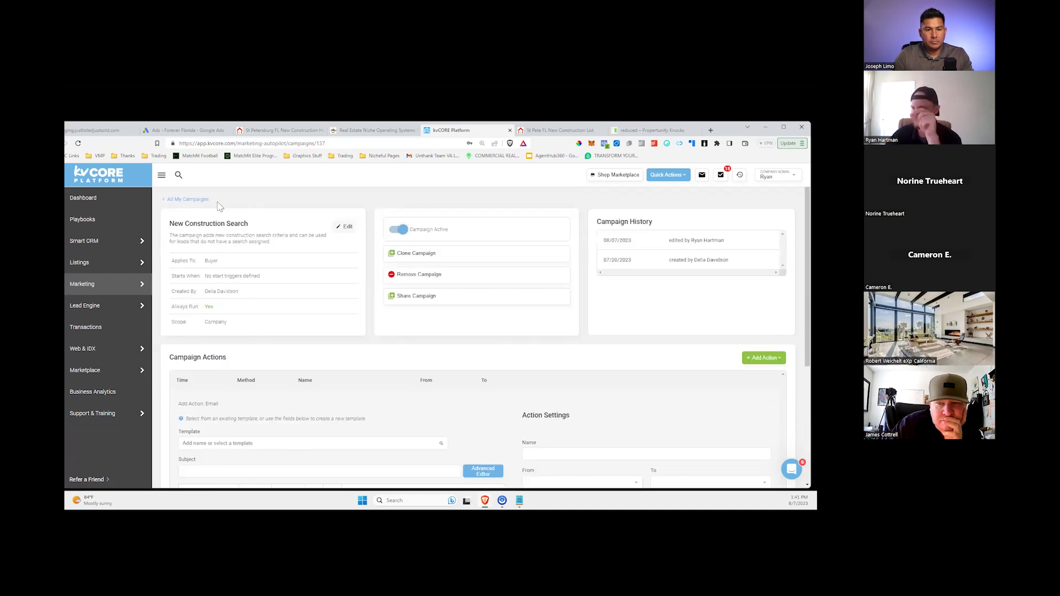
scroll(294, 334, down, 1)
scroll(294, 333, down, 2)
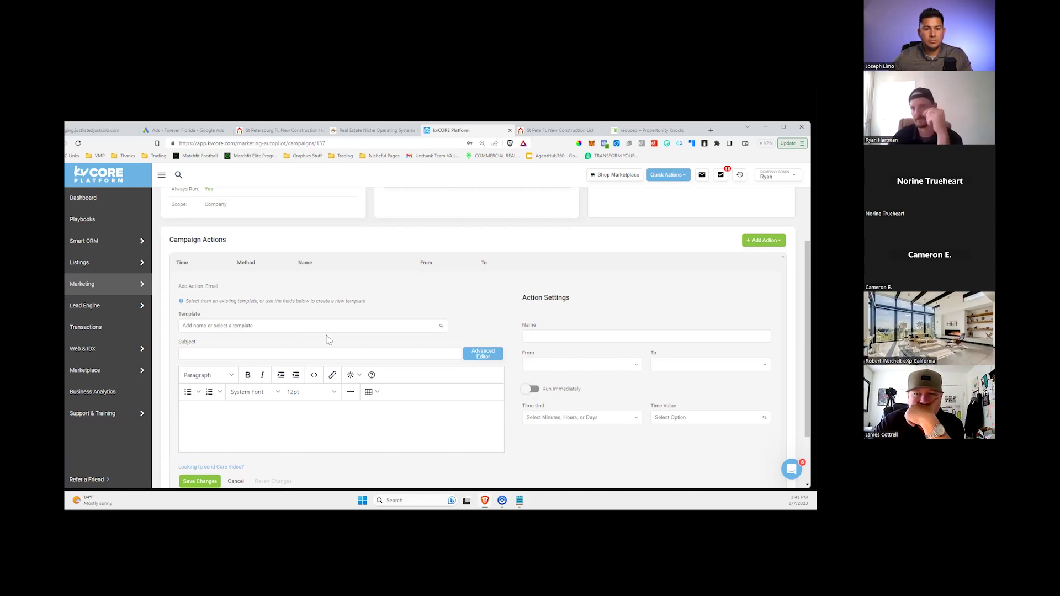
scroll(353, 343, up, 3)
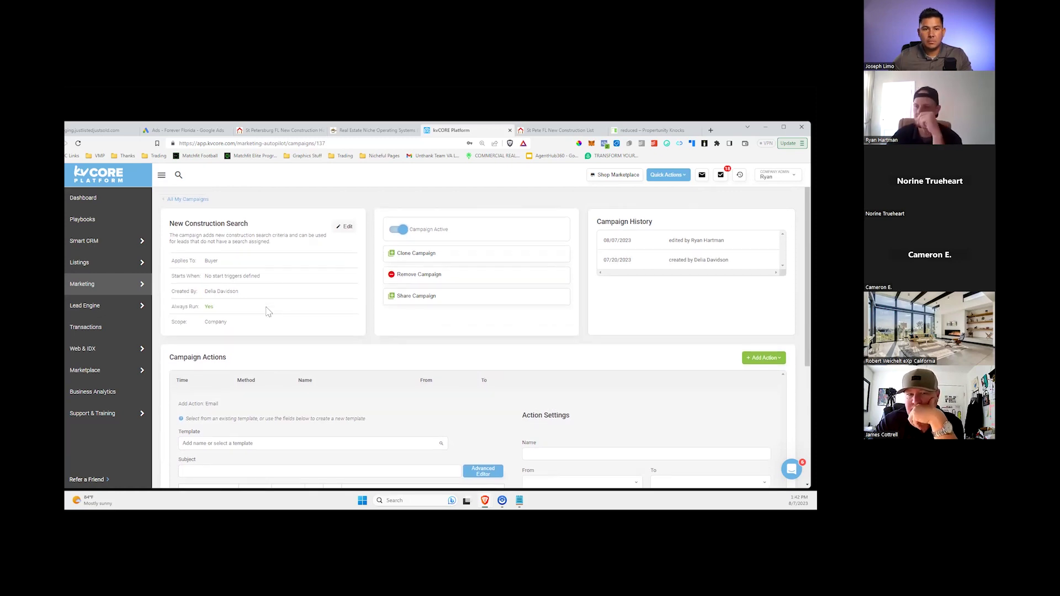
mouse_move(96, 281)
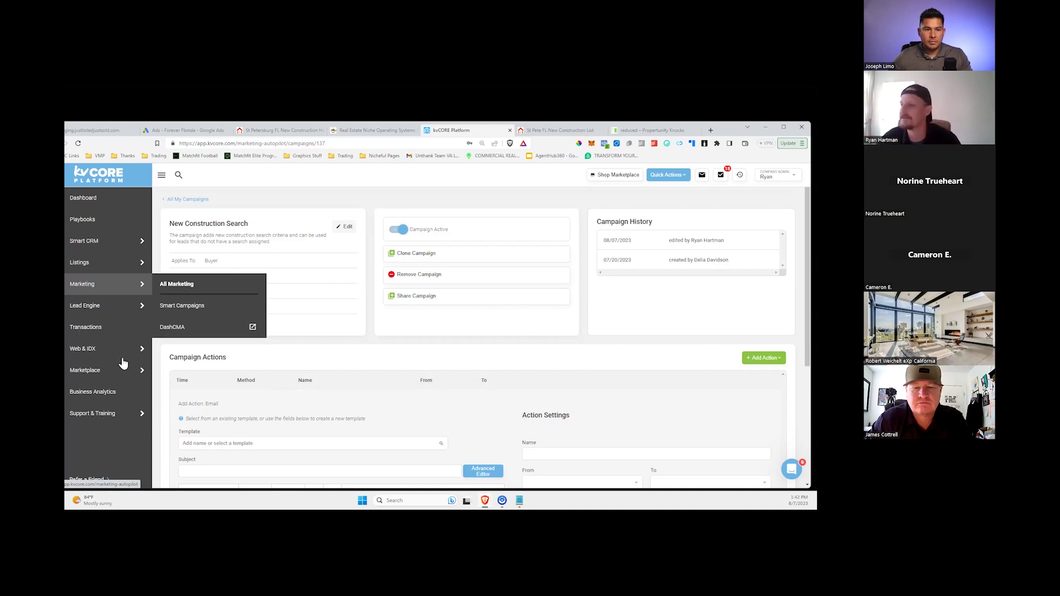
- Go to Search Alerts in the Marketing tools and tag a new alert 'newconstruction'
mouse_move(110, 304)
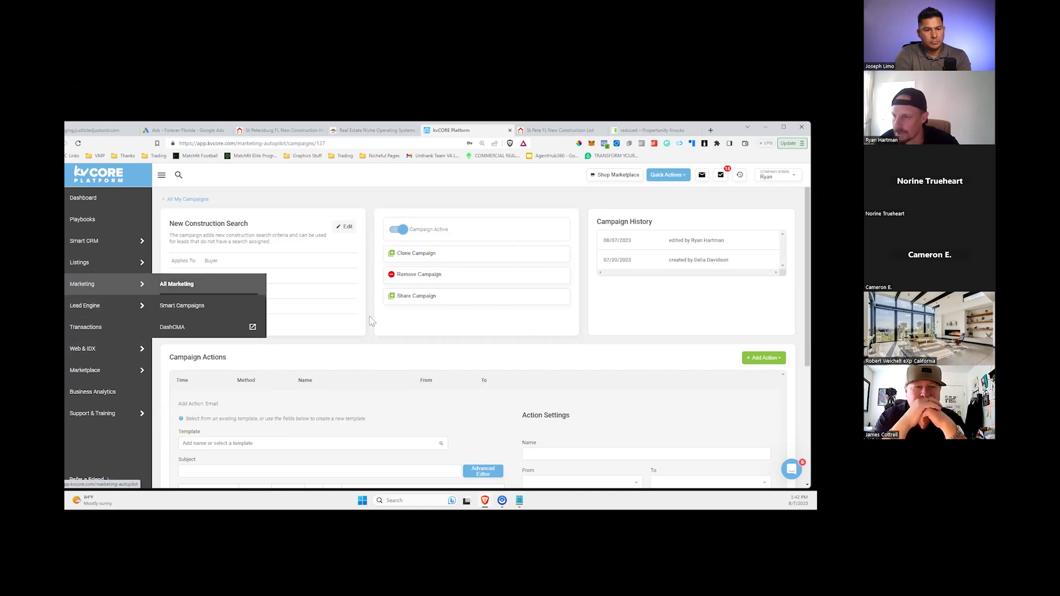
click(174, 286)
scroll(718, 320, down, 2)
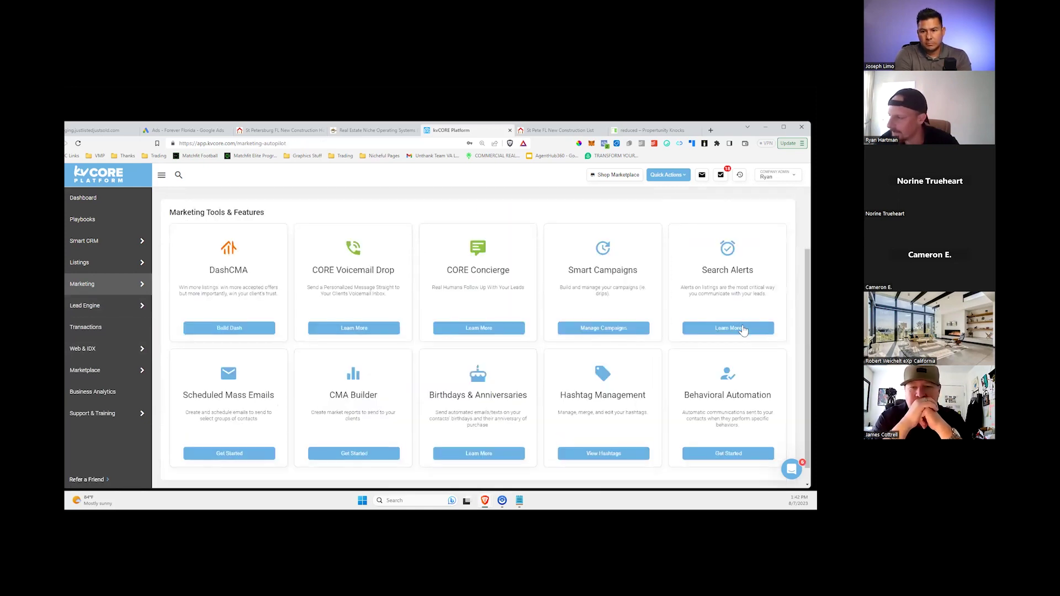
click(743, 328)
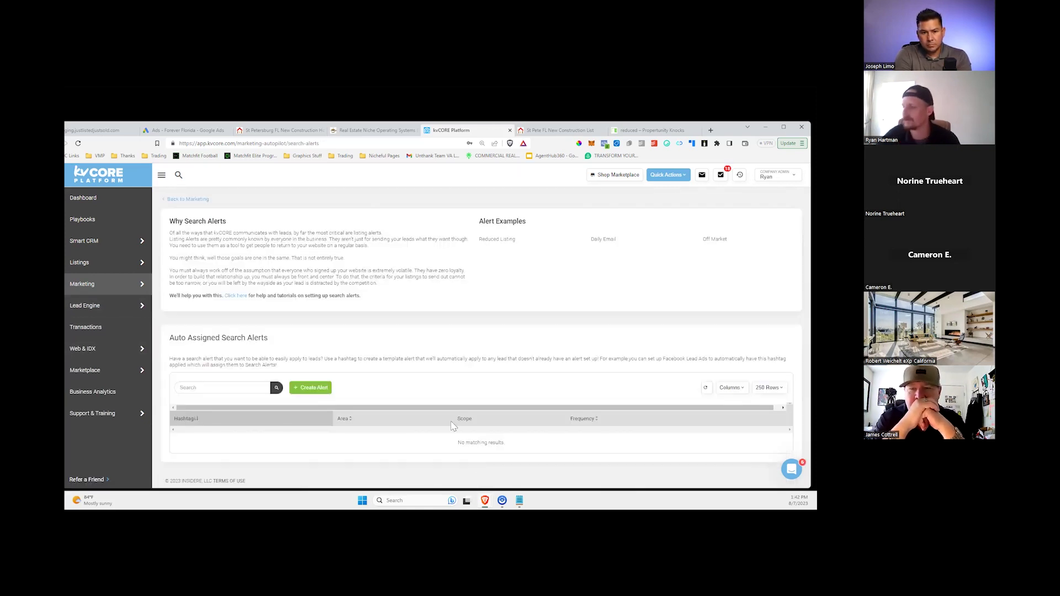
scroll(313, 274, down, 3)
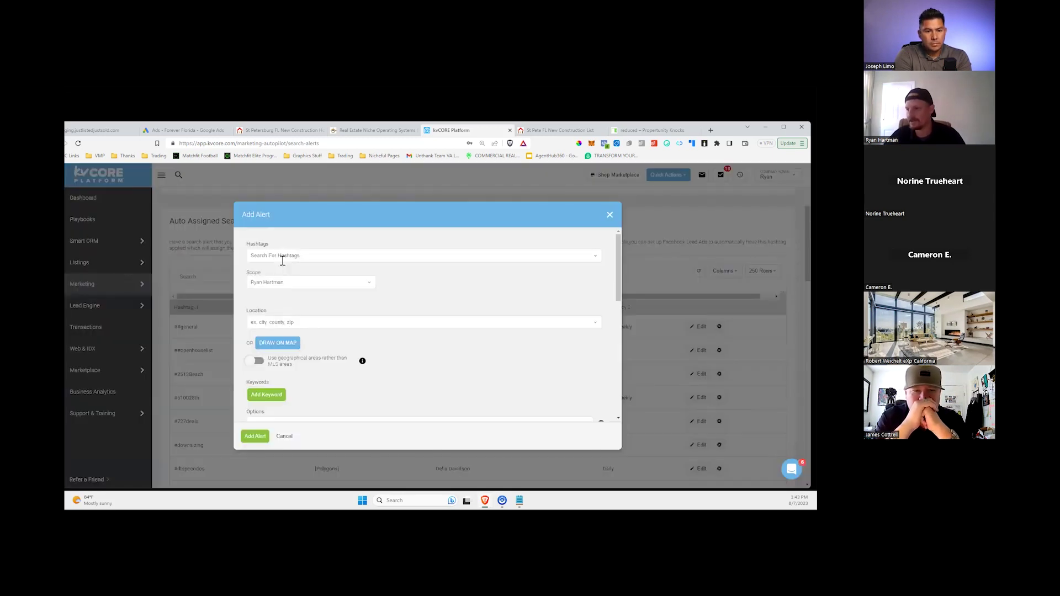
click(282, 261)
text(new)
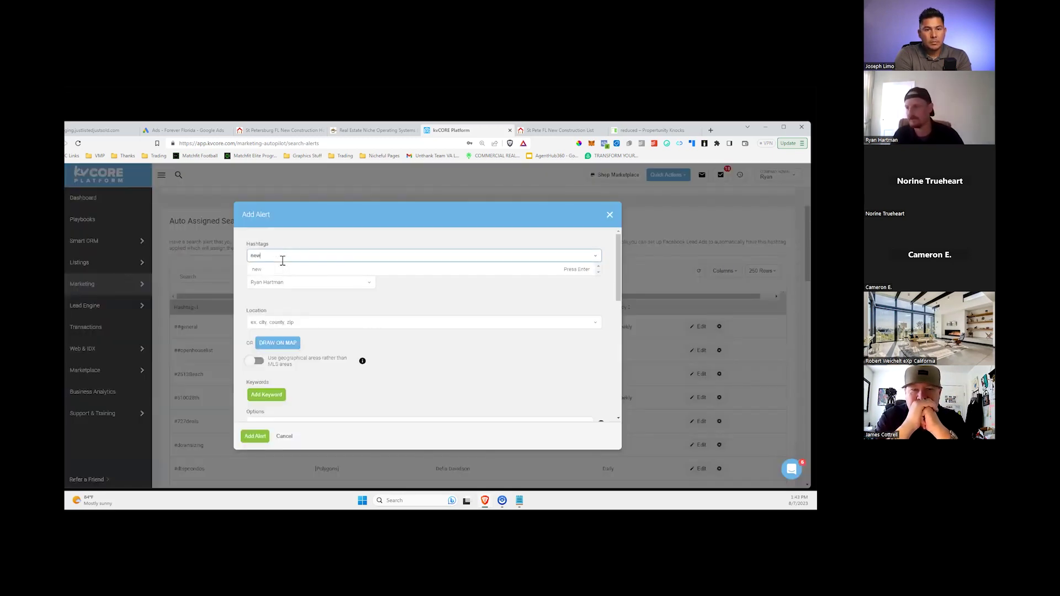
text(construction)
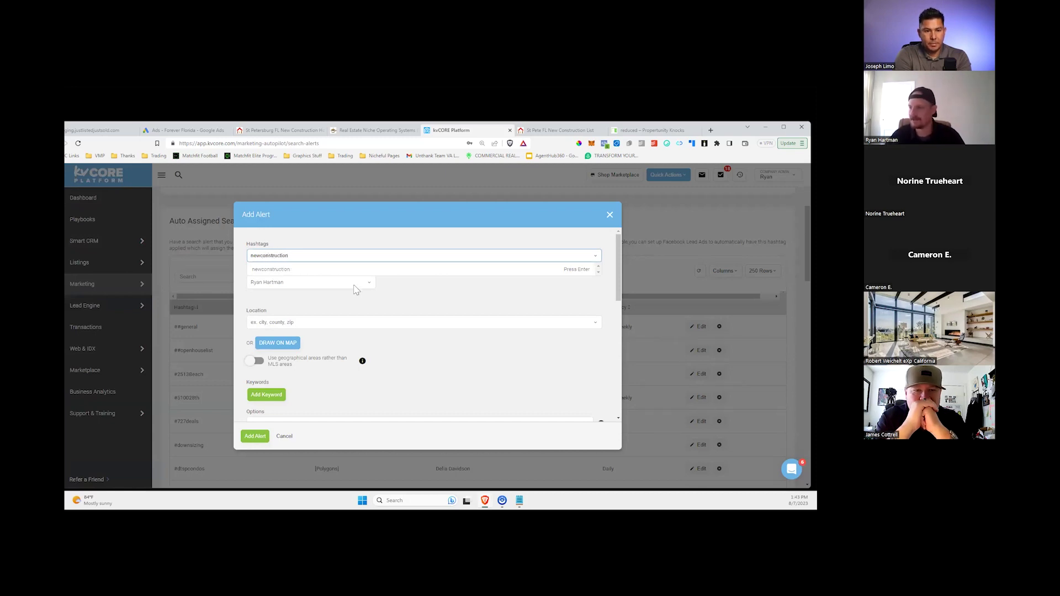
key(Return)
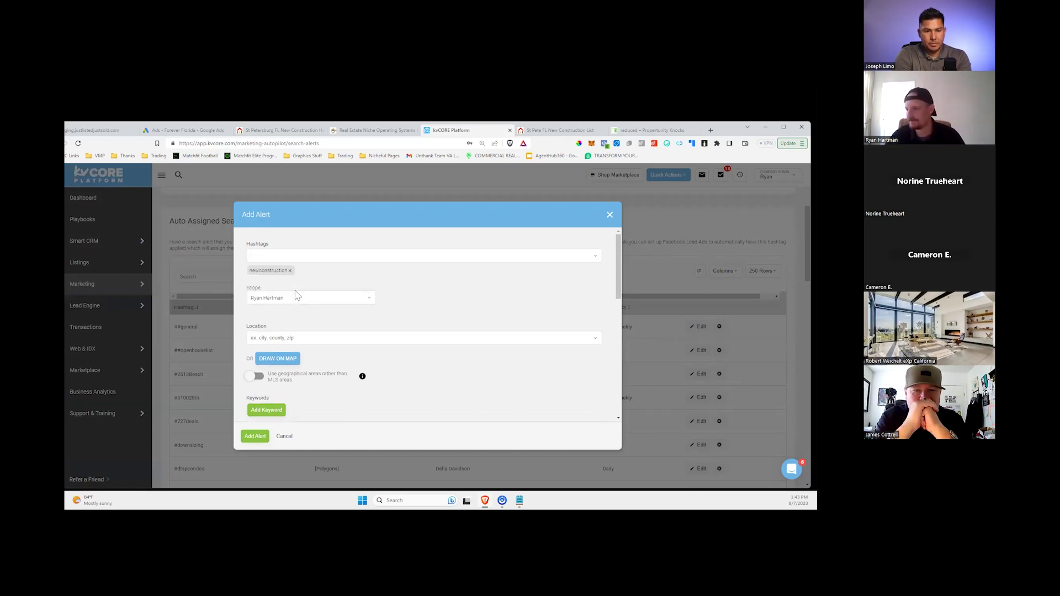
- Limit the alert to Newly Built homes with Single Family as the listing type
scroll(292, 304, down, 2)
scroll(274, 329, down, 2)
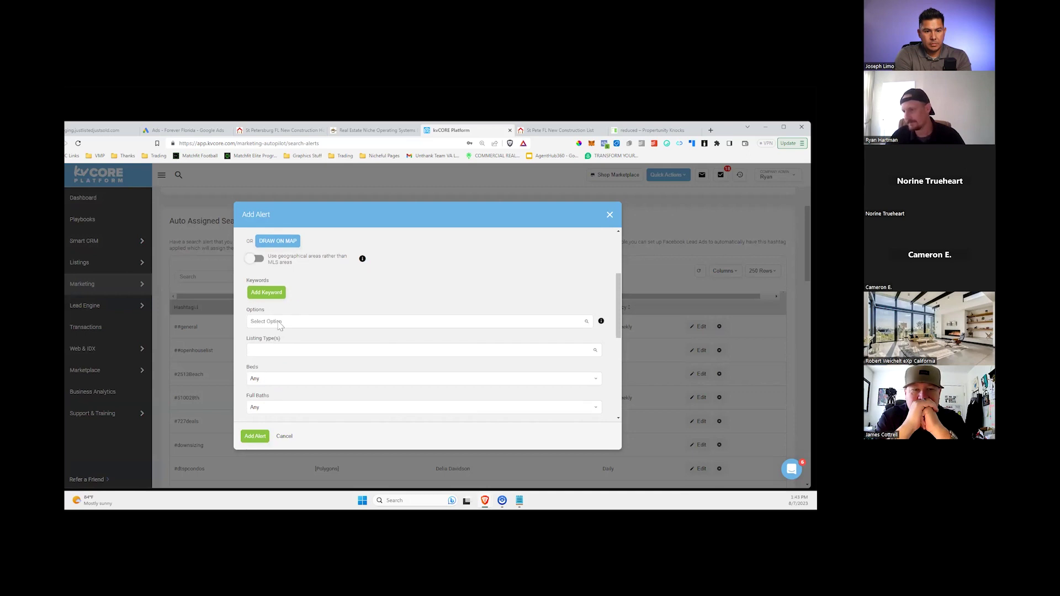
click(281, 312)
scroll(287, 354, down, 5)
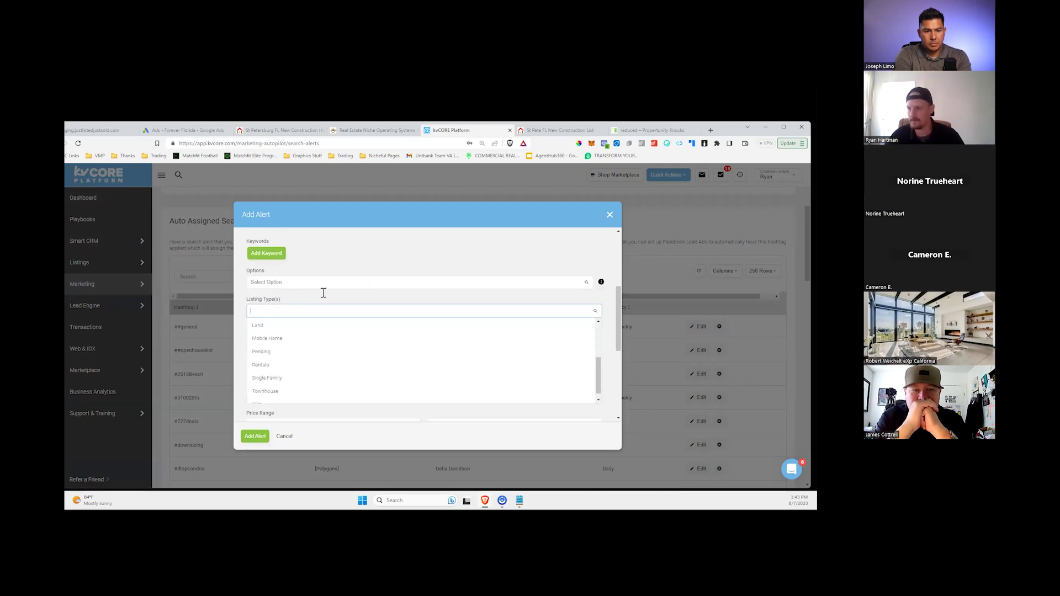
scroll(319, 369, down, 6)
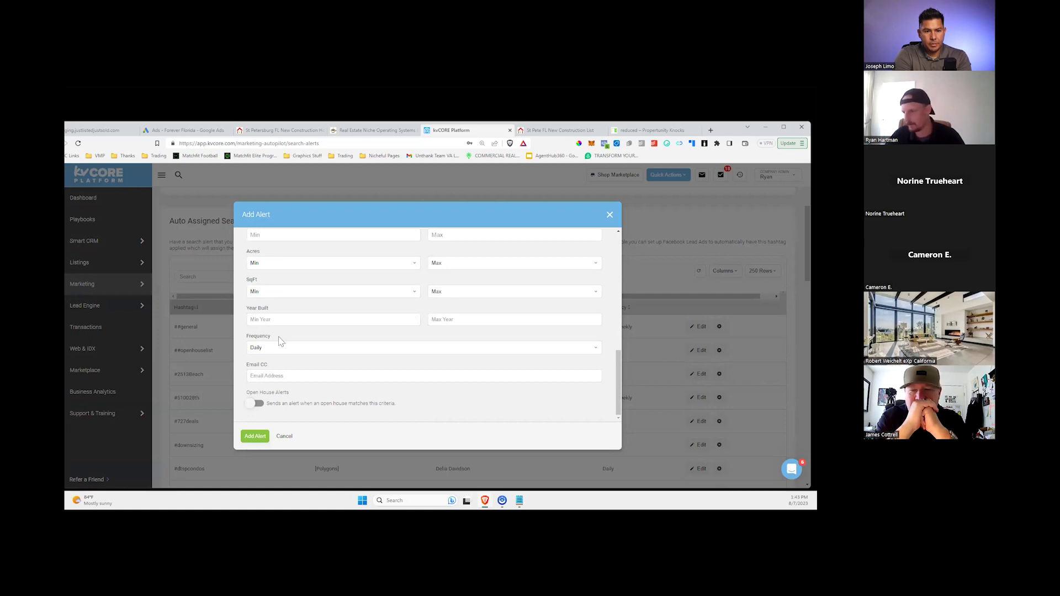
scroll(279, 345, up, 2)
scroll(279, 347, up, 4)
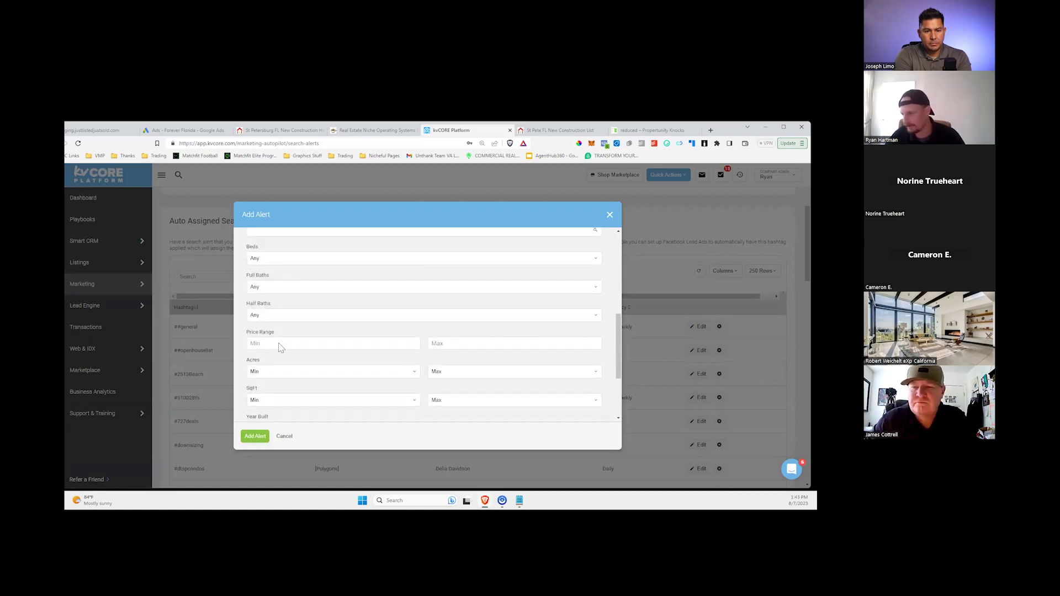
click(276, 289)
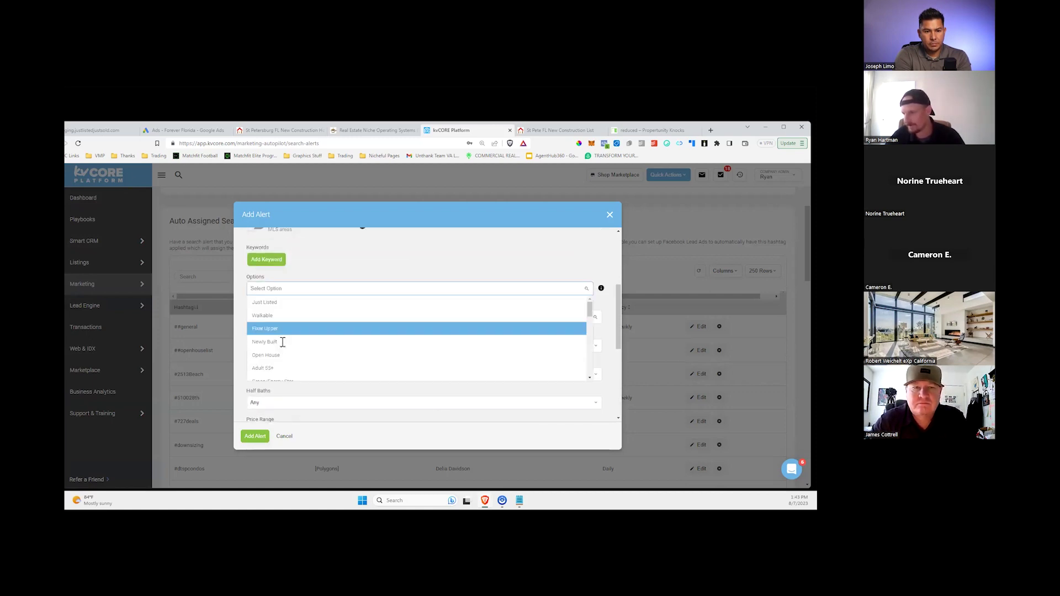
click(301, 338)
key(Tab)
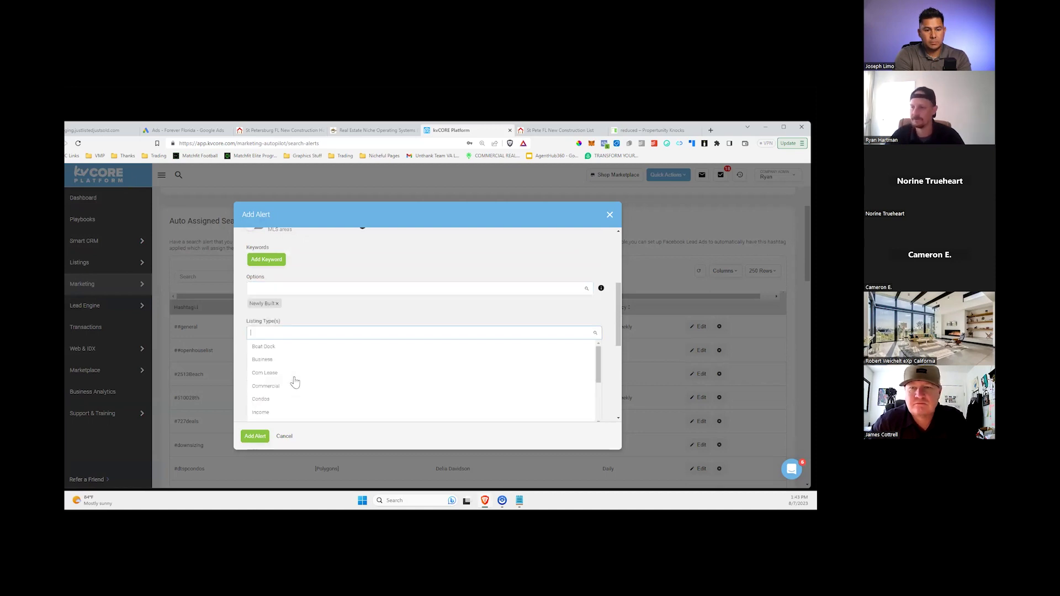
scroll(293, 381, down, 3)
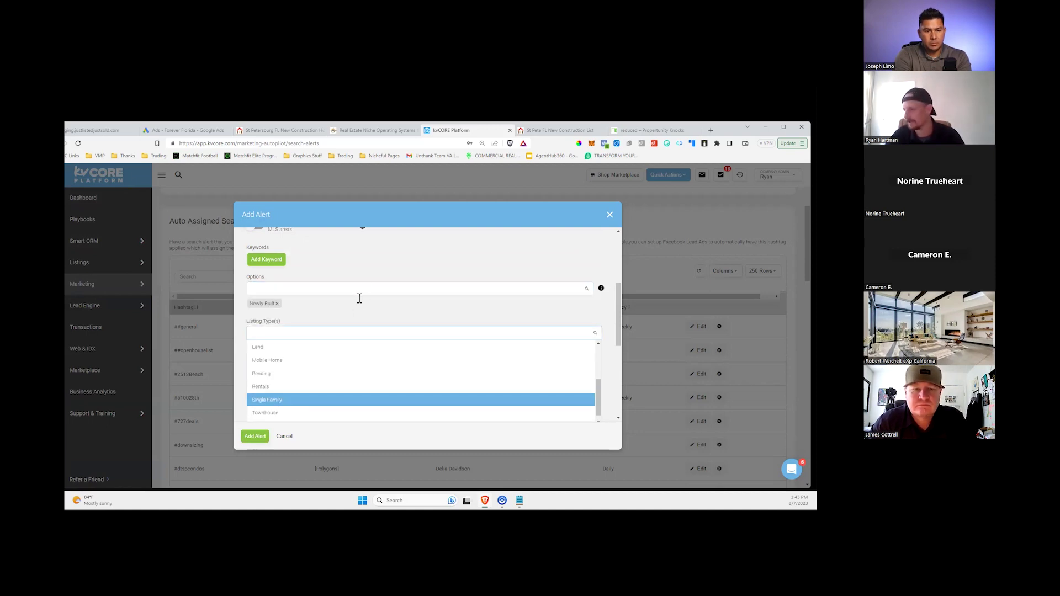
key(Return)
scroll(362, 282, up, 3)
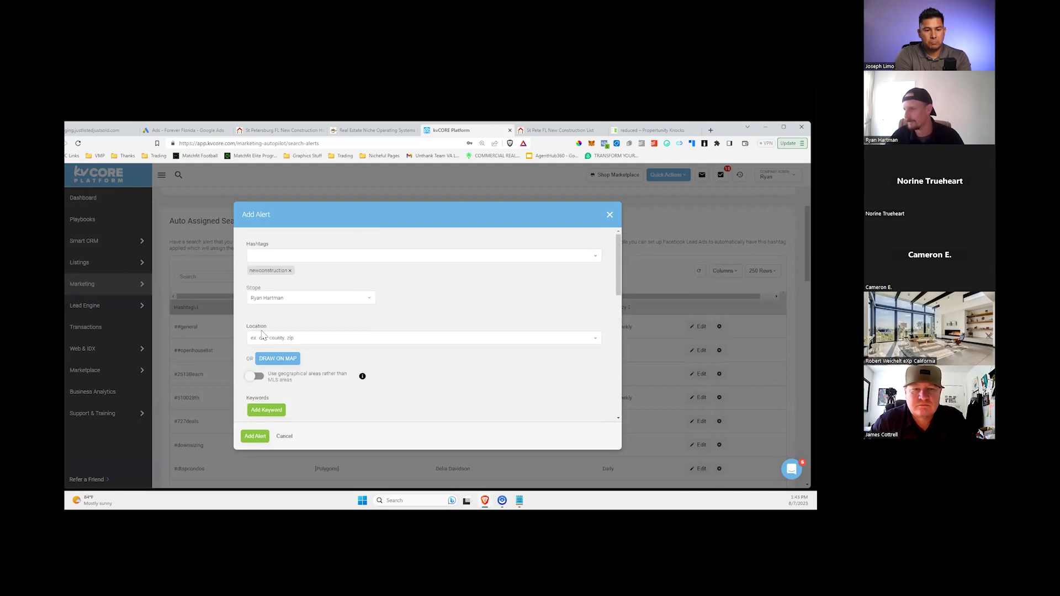
scroll(253, 381, down, 4)
scroll(254, 381, down, 3)
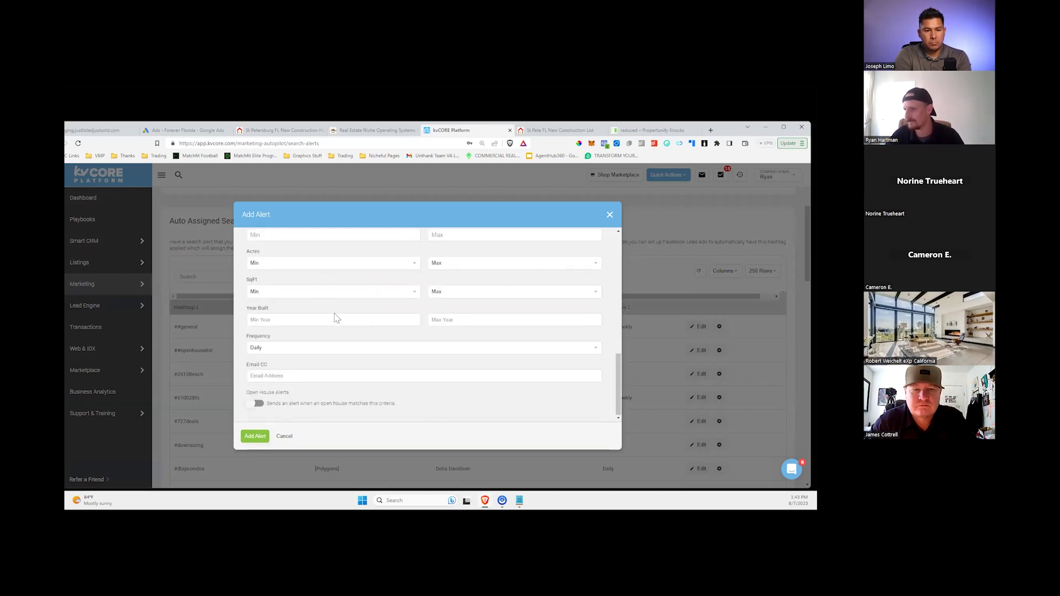
scroll(293, 311, up, 10)
- Set the alert location to County: Pinellas, FL via a 'pinellas' search
click(293, 311)
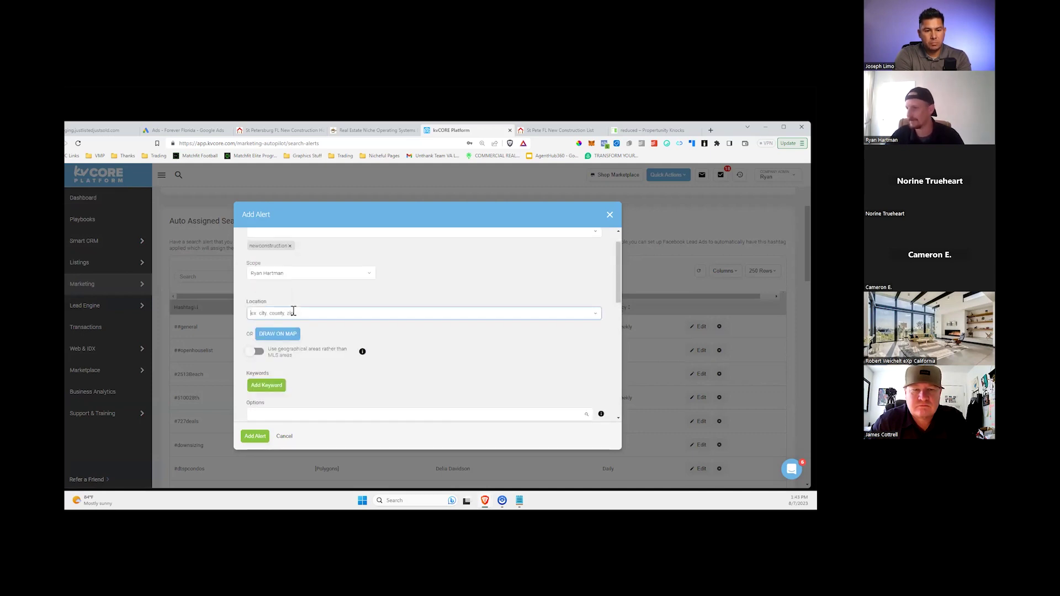
text(pinellas)
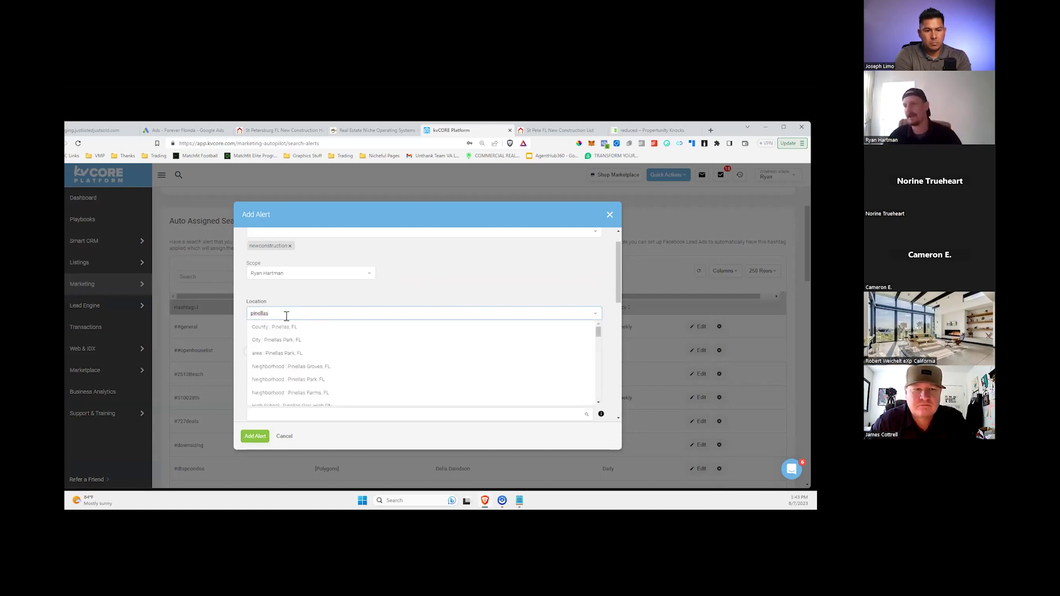
click(355, 338)
scroll(356, 338, down, 3)
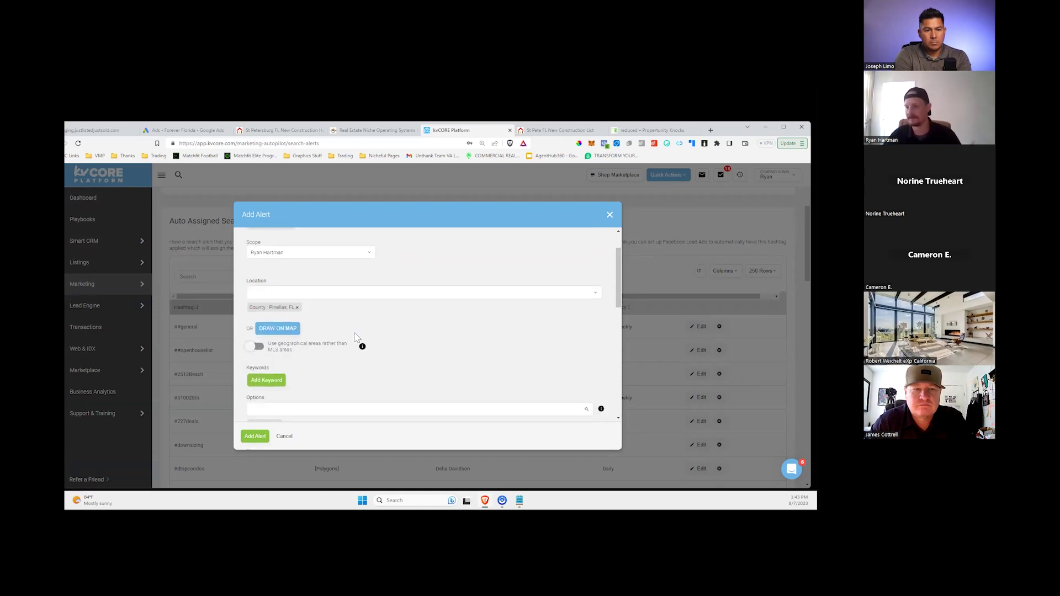
scroll(355, 338, down, 8)
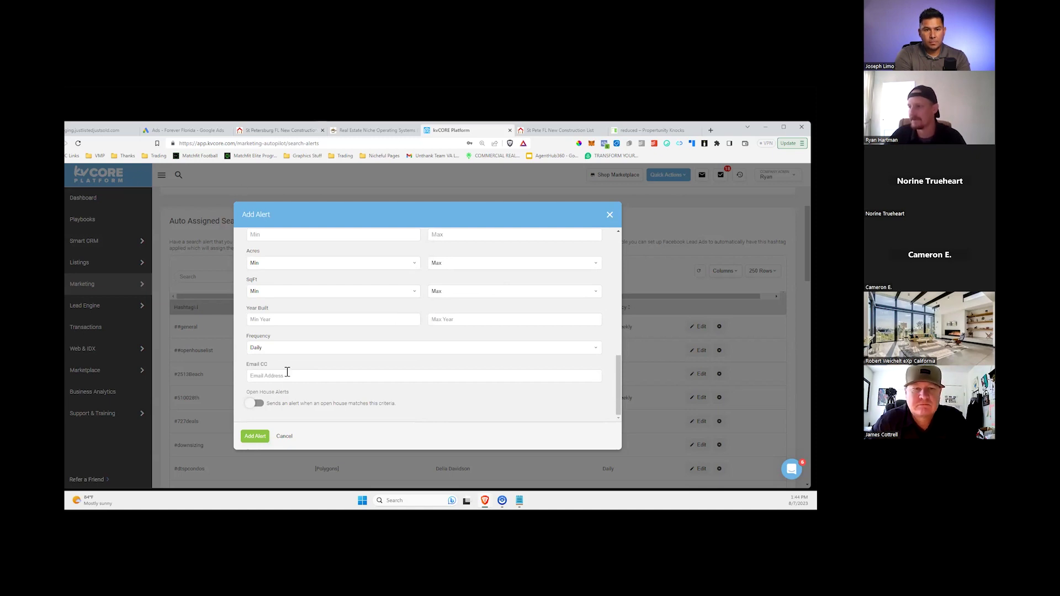
- Glance at the St Petersburg new construction landing page, then return to the St Pete Keywords ad group's two text ads
key(ctrl+2)
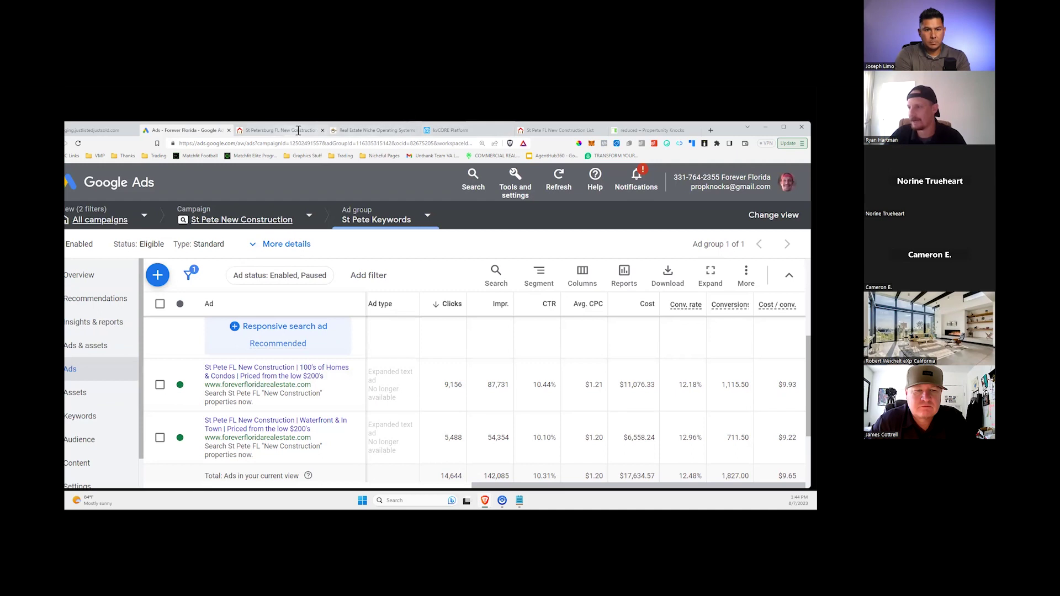
key(ctrl+3)
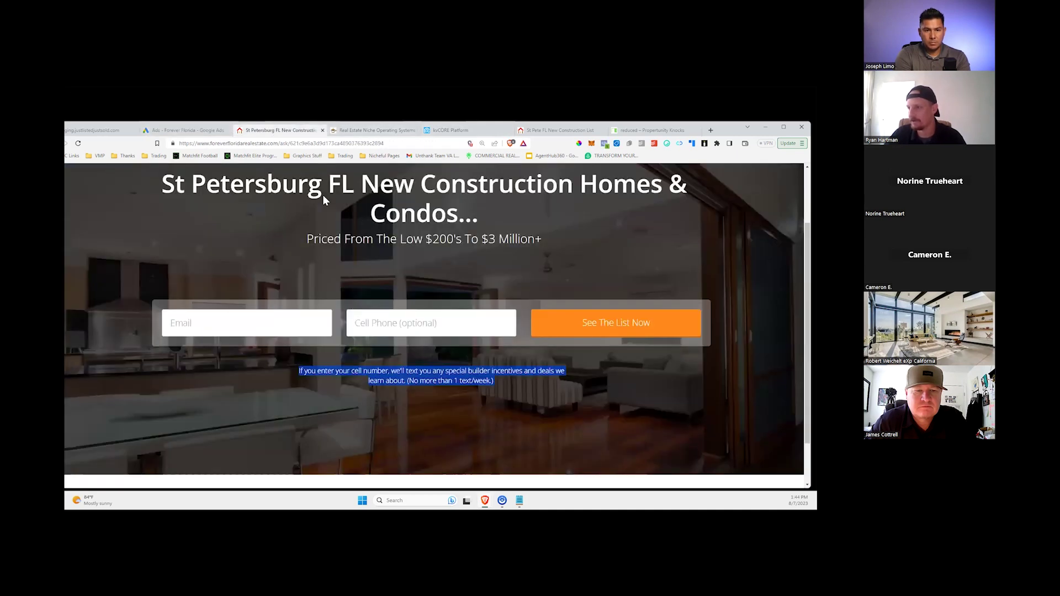
key(ctrl+2)
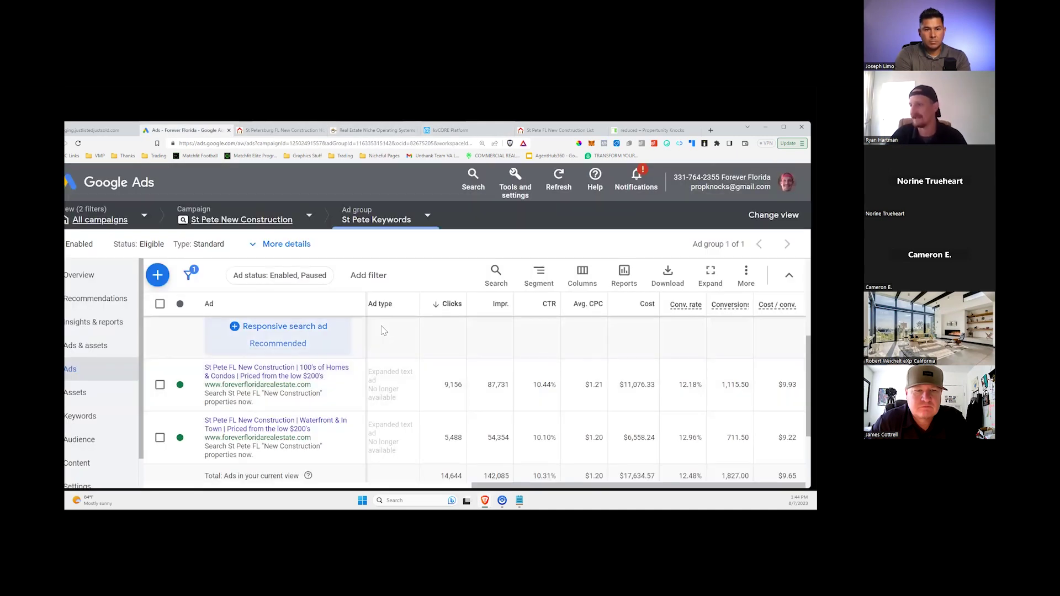